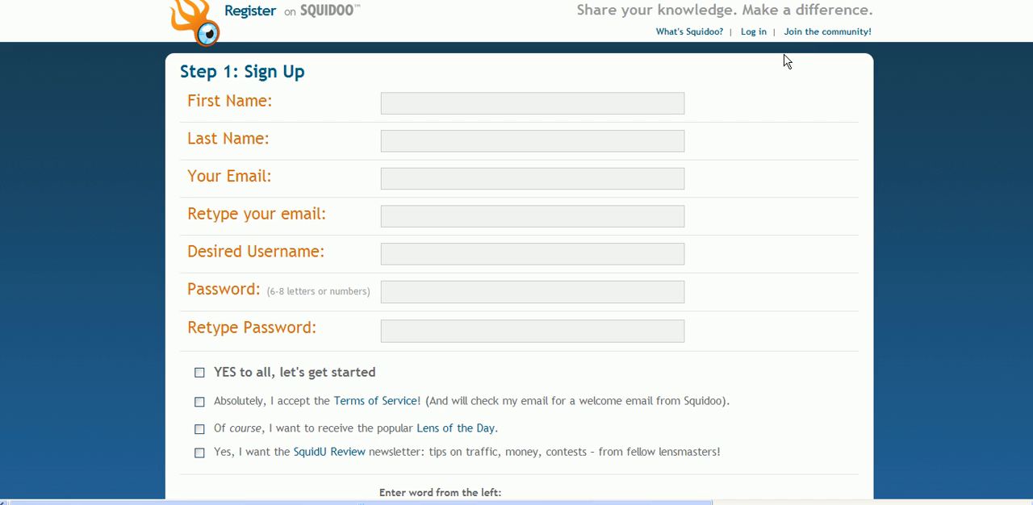
Look over the sign-up form, and log in to Squidoo with the saved eshopreviews passcard
{"action": "left_click", "coordinate": [662, 97]}
{"action": "scroll", "coordinate": [517, 253], "scroll_direction": "down", "scroll_amount": 3}
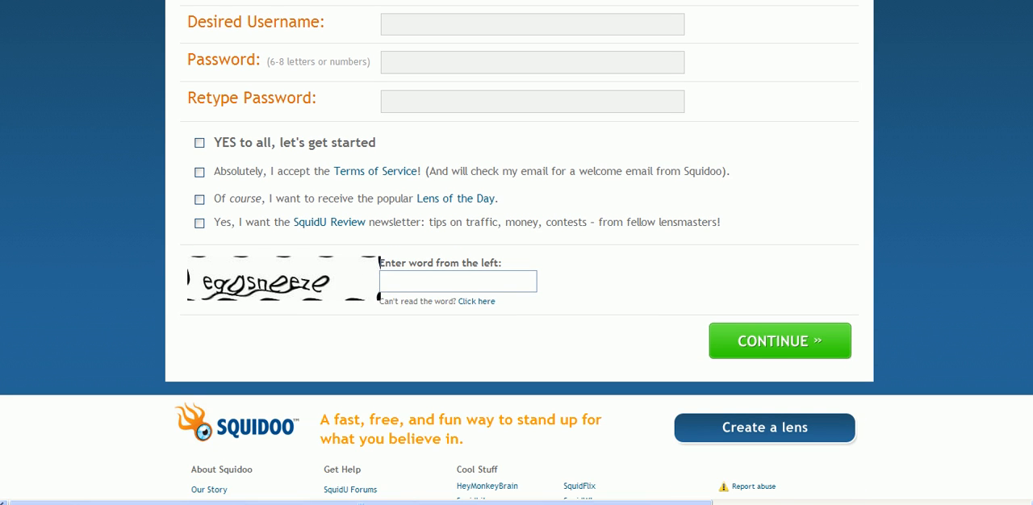
{"action": "scroll", "coordinate": [517, 253], "scroll_direction": "up", "scroll_amount": 3}
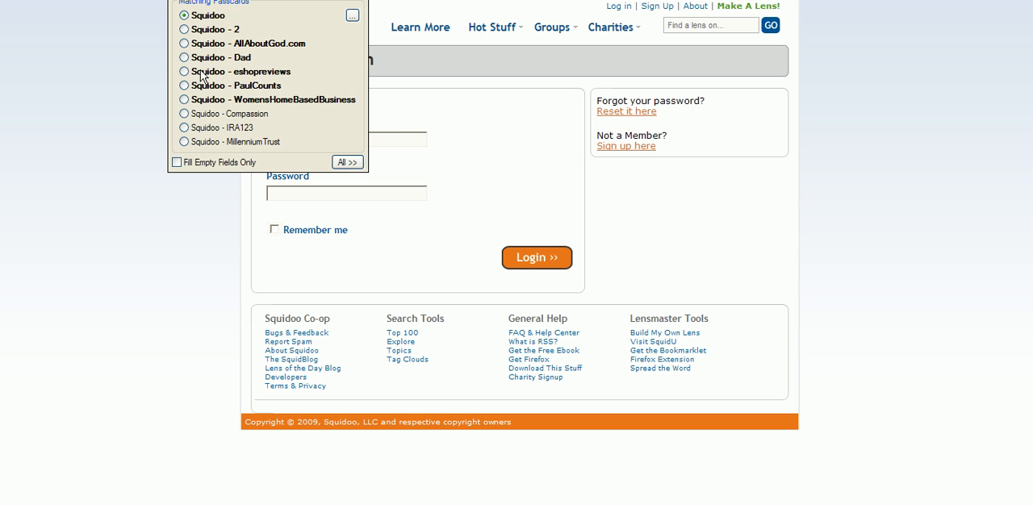
{"action": "left_click", "coordinate": [223, 73]}
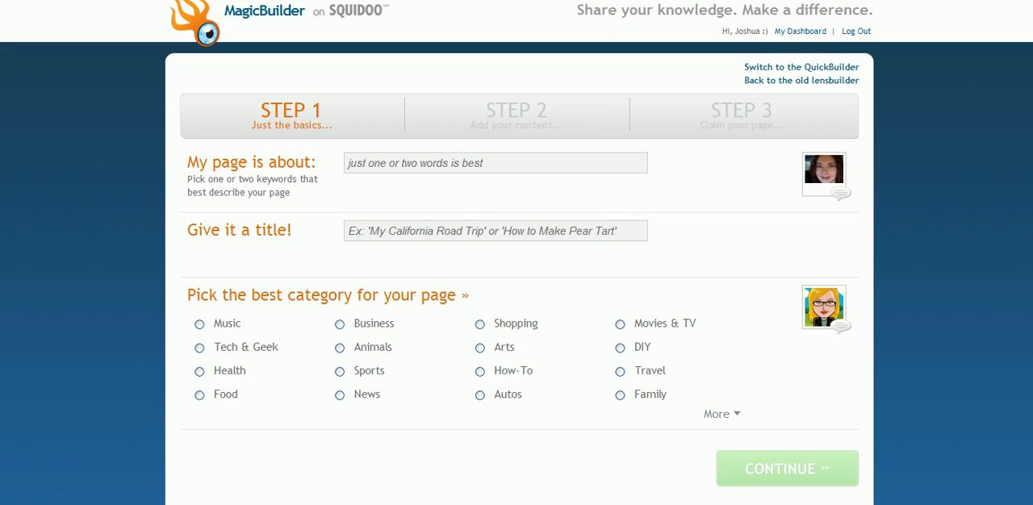
Enter "online surveys" as the page's topic and "Paid Surveys for Cash" as its title
{"action": "left_click", "coordinate": [451, 163]}
{"action": "type", "text": "online surveys"}
{"action": "key", "text": "Tab"}
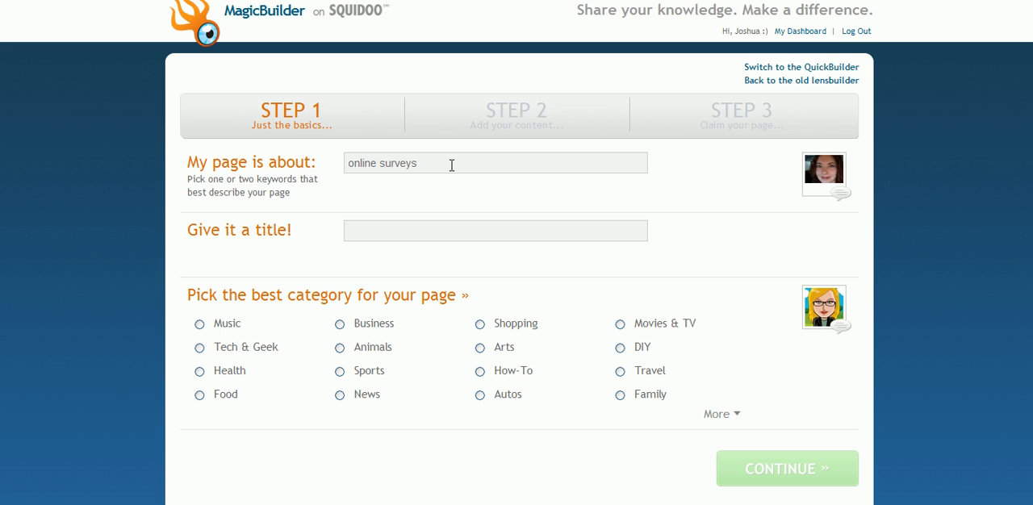
{"action": "left_click", "coordinate": [409, 229]}
{"action": "type", "text": "Paid Surveys for Cash"}
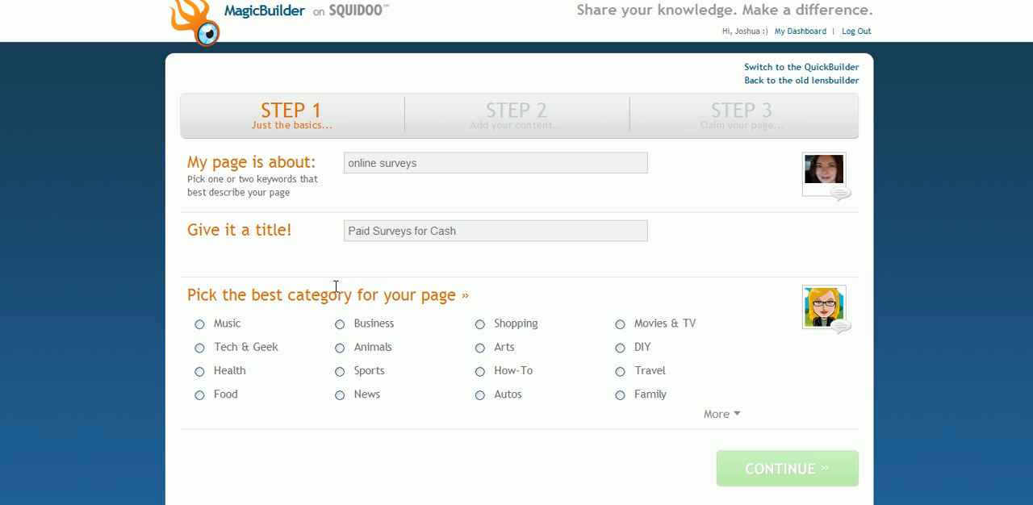
Assign the page to the Business category with the "Do your own thing" template and continue to the content step
{"action": "left_click", "coordinate": [735, 416]}
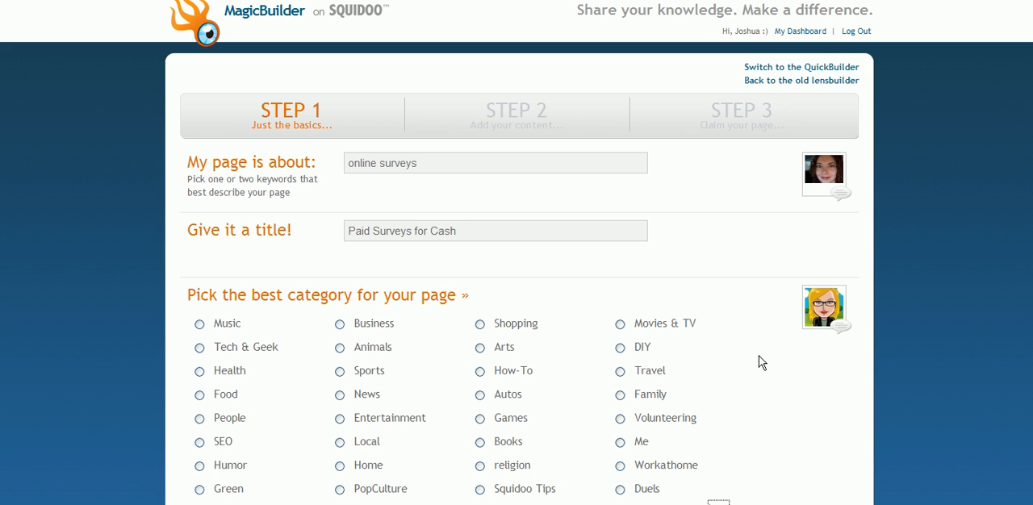
{"action": "scroll", "coordinate": [516, 323], "scroll_direction": "down", "scroll_amount": 3}
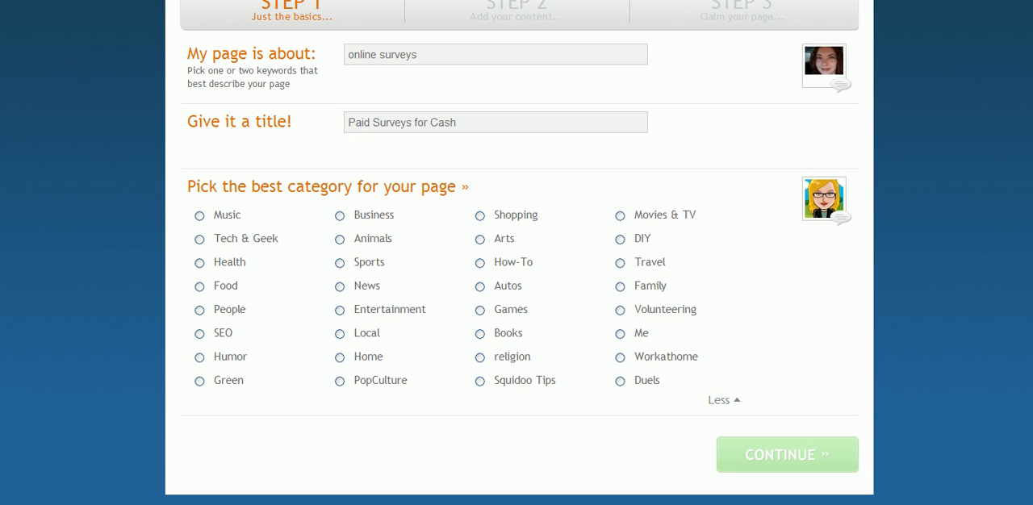
{"action": "left_click", "coordinate": [454, 275]}
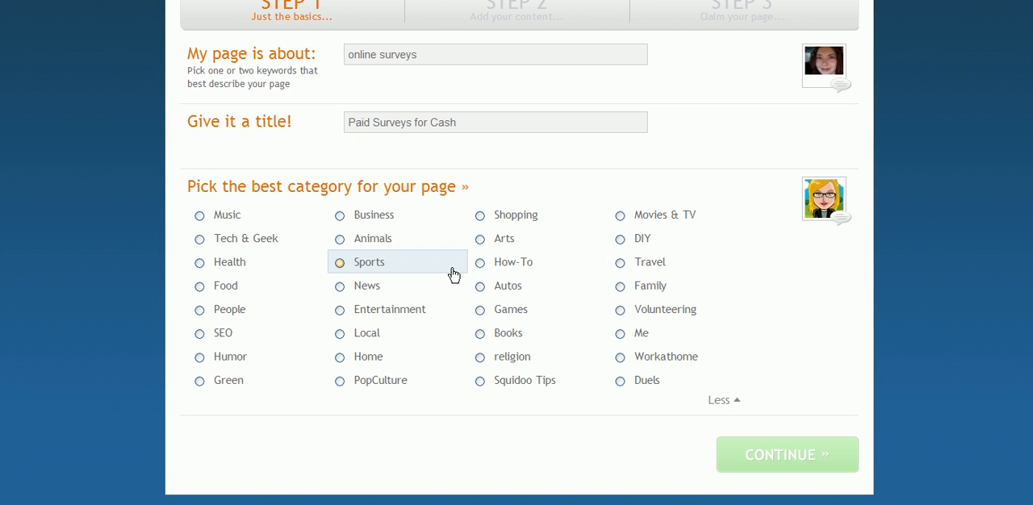
{"action": "left_click", "coordinate": [338, 218]}
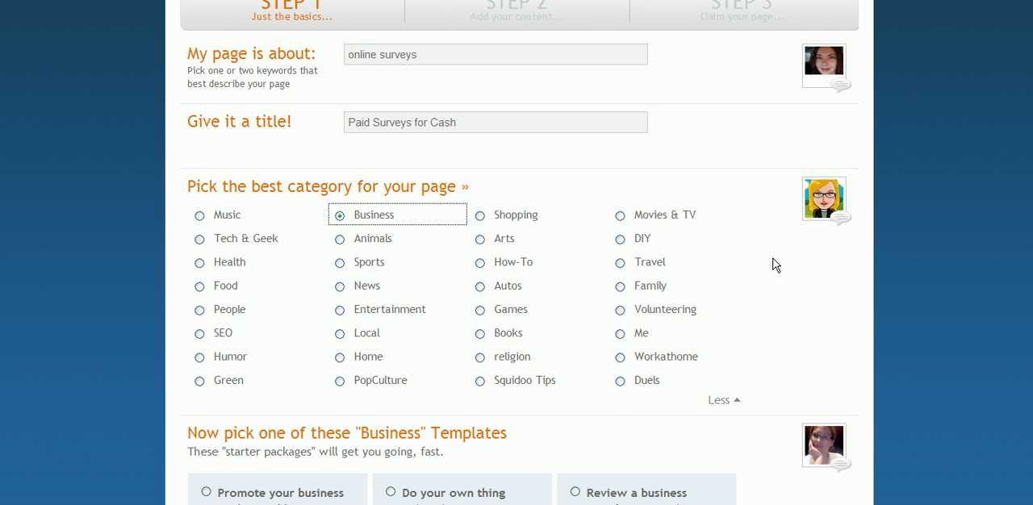
{"action": "scroll", "coordinate": [520, 252], "scroll_direction": "down", "scroll_amount": 3}
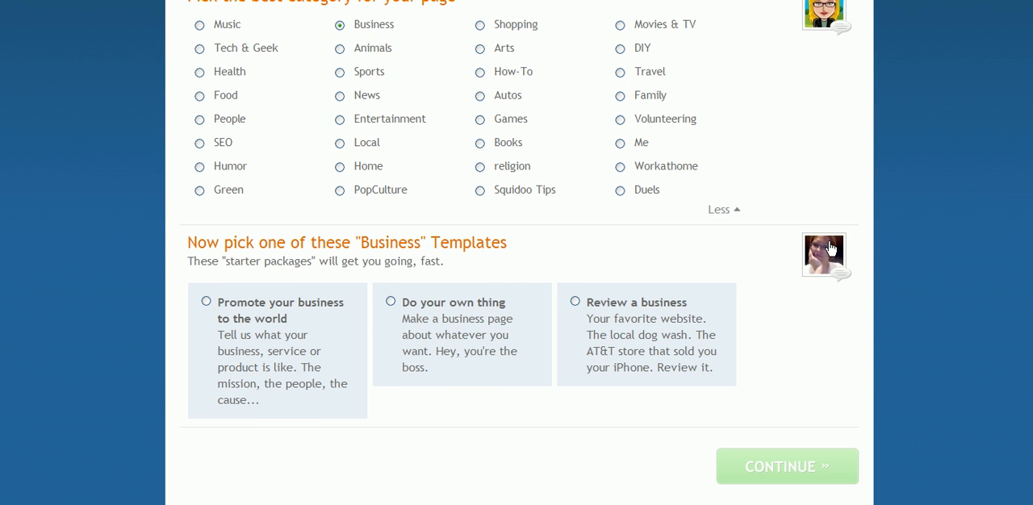
{"action": "left_click", "coordinate": [392, 304]}
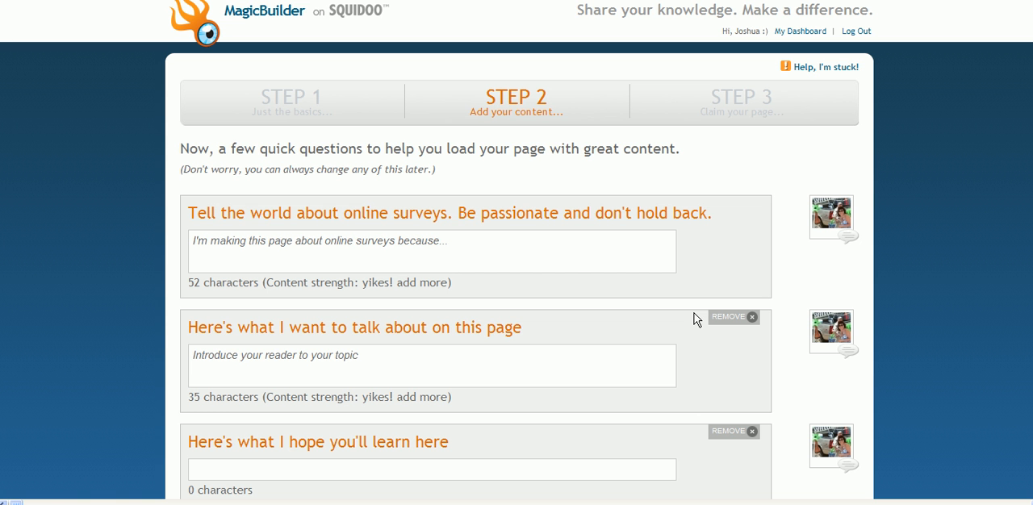
Copy the body of the article-2 Notepad file, without its title, into the "Tell the world about online surveys" section
{"action": "left_click", "coordinate": [464, 248]}
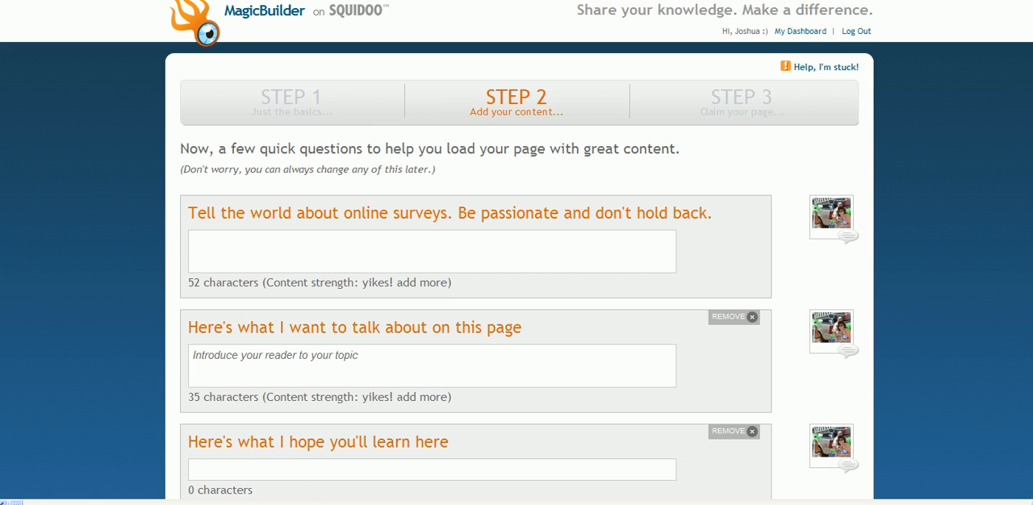
{"action": "left_click", "coordinate": [311, 503]}
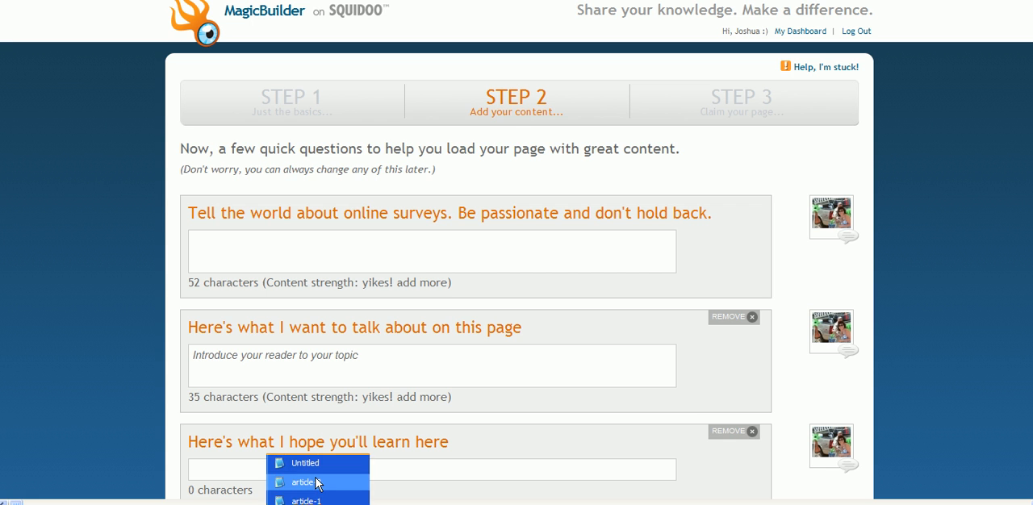
{"action": "left_click", "coordinate": [316, 483]}
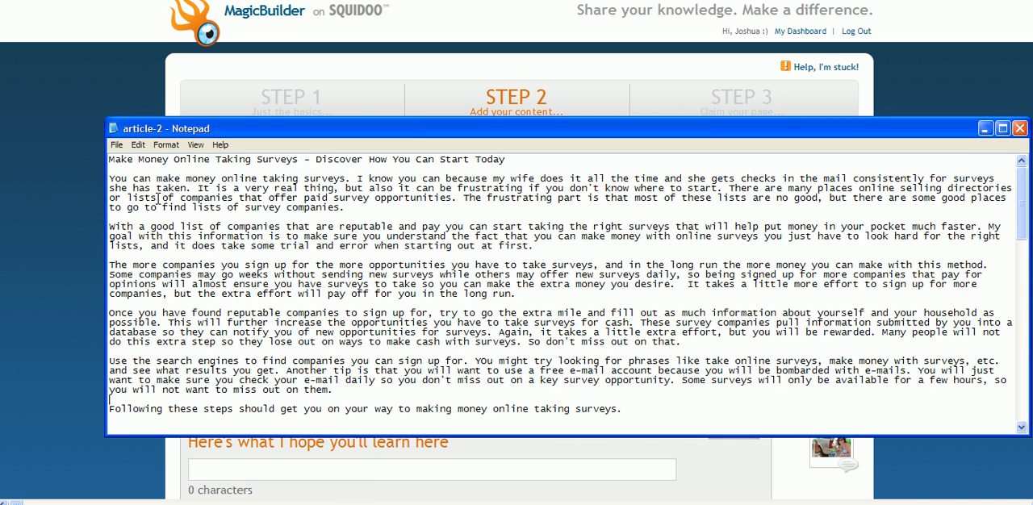
{"action": "left_click_drag", "start_coordinate": [110, 176], "coordinate": [644, 408]}
{"action": "key", "text": "ctrl+c"}
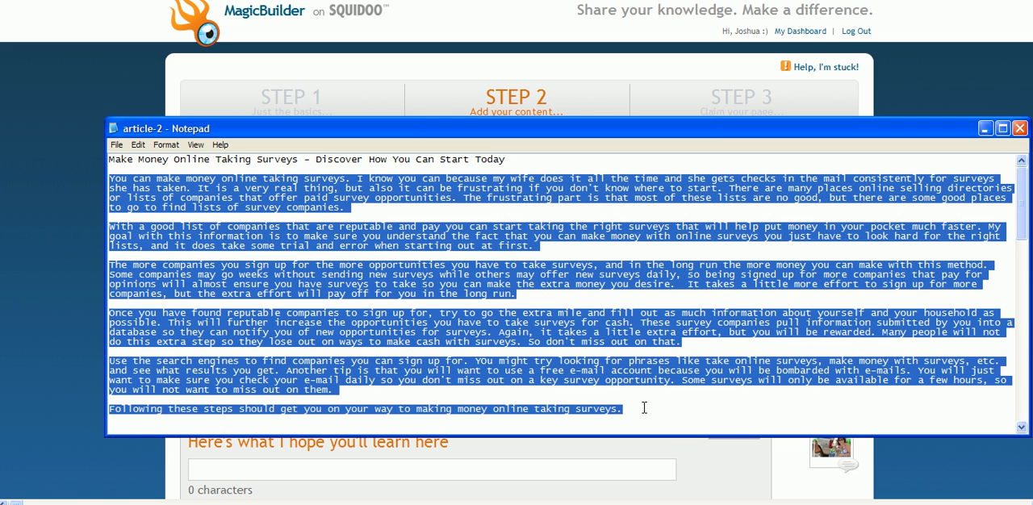
{"action": "key", "text": "alt+Tab"}
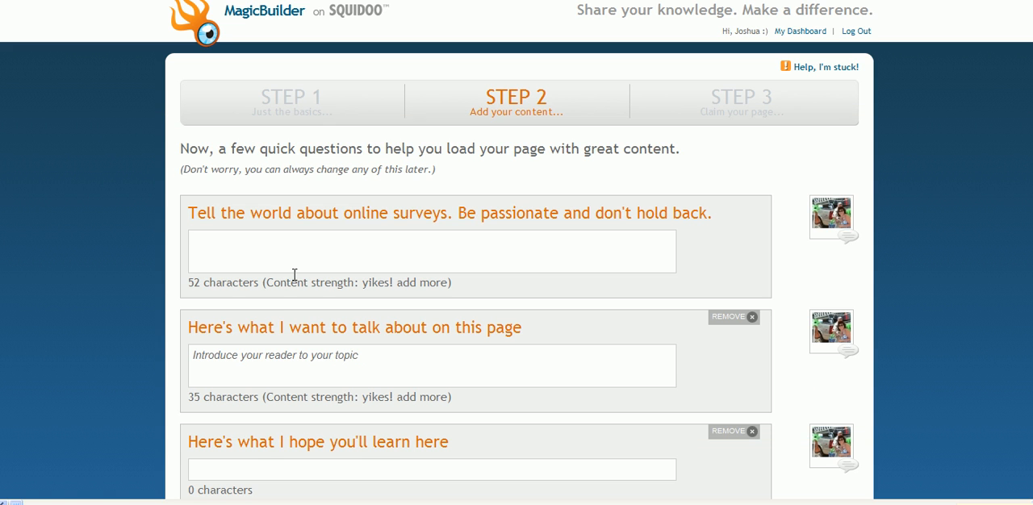
{"action": "key", "text": "ctrl+v"}
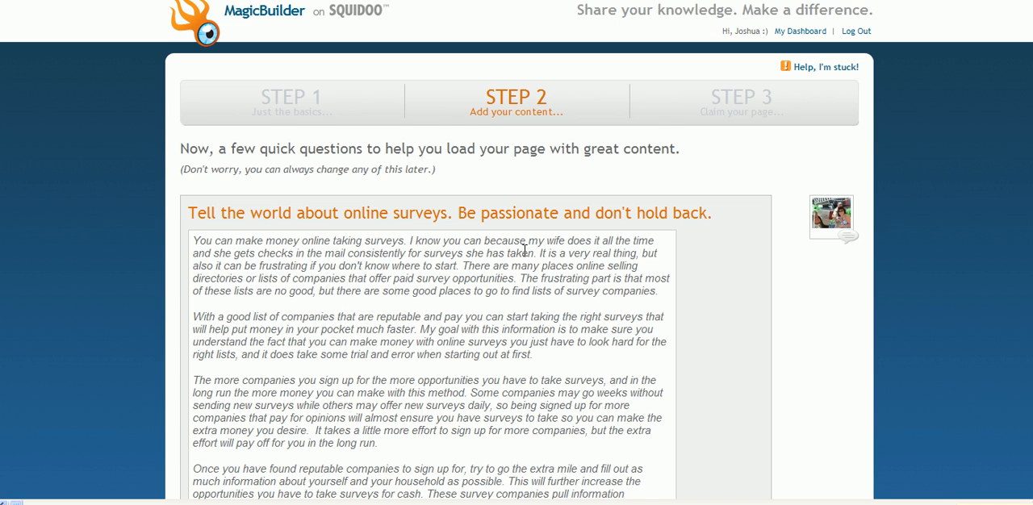
Paste the address of the Paid Surveys for Cash blog page as the featured link under My blog and preview its posts
{"action": "scroll", "coordinate": [517, 250], "scroll_direction": "down", "scroll_amount": 5}
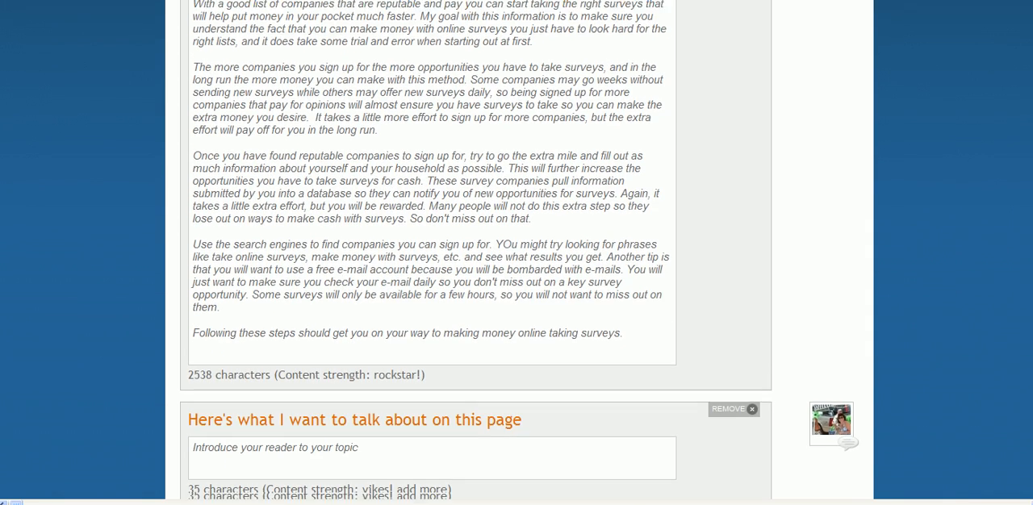
{"action": "scroll", "coordinate": [516, 250], "scroll_direction": "down", "scroll_amount": 2}
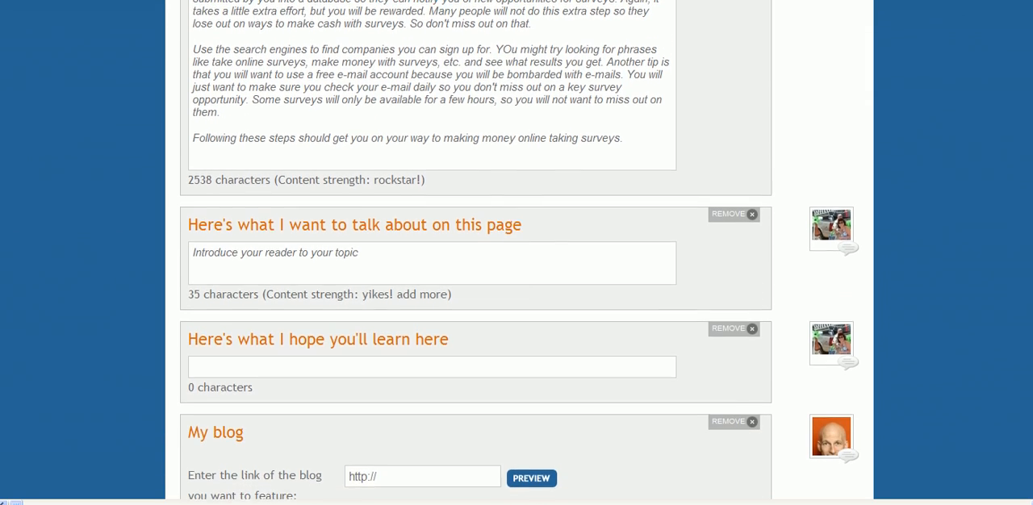
{"action": "scroll", "coordinate": [517, 250], "scroll_direction": "down", "scroll_amount": 4}
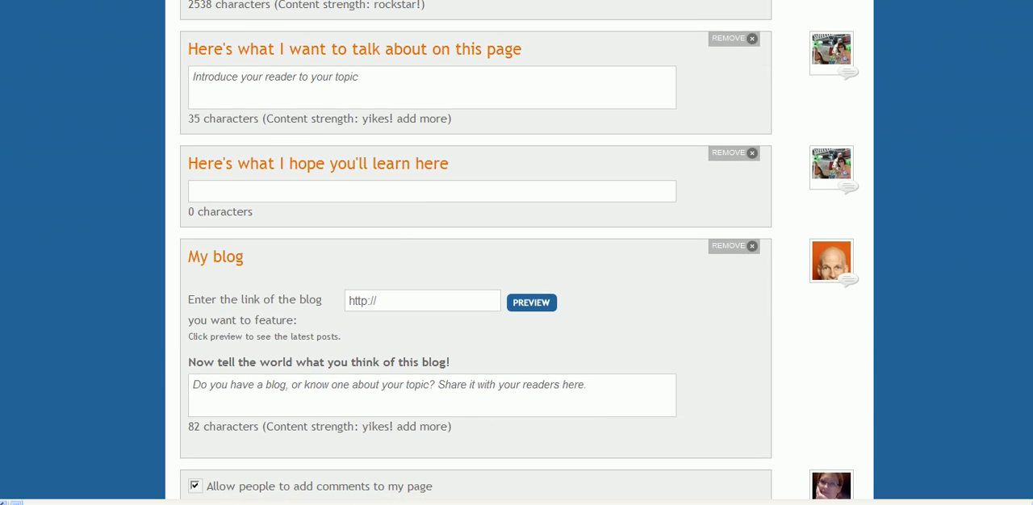
{"action": "scroll", "coordinate": [517, 250], "scroll_direction": "up", "scroll_amount": 1}
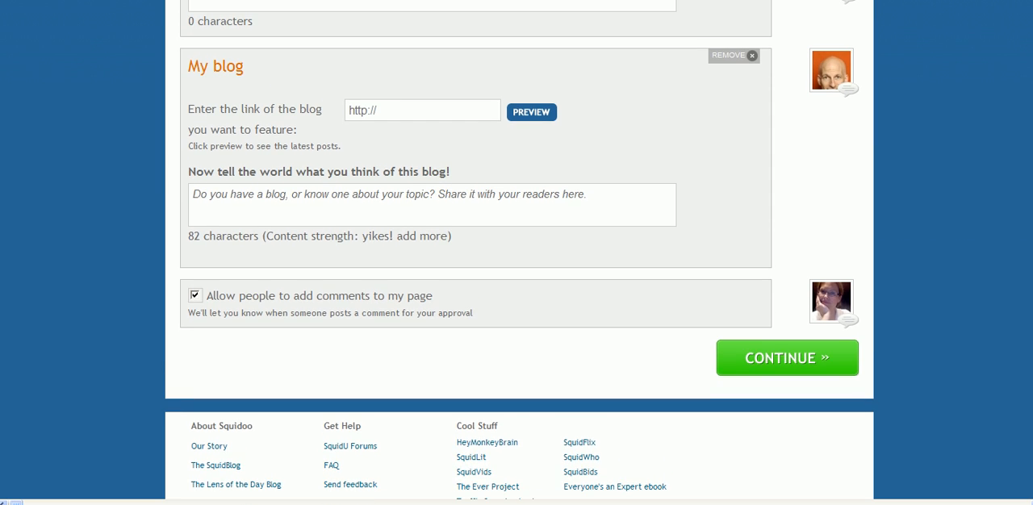
{"action": "scroll", "coordinate": [516, 250], "scroll_direction": "up", "scroll_amount": 2}
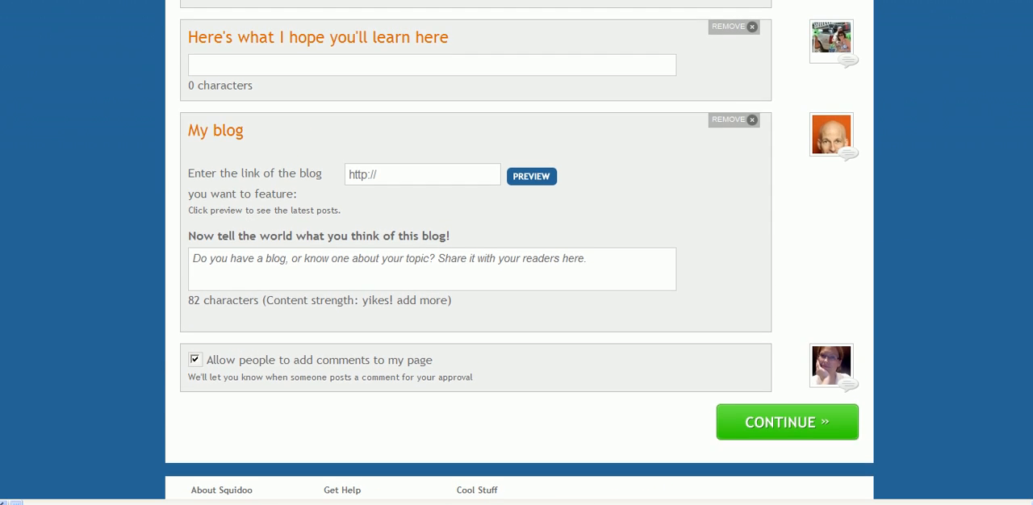
{"action": "left_click", "coordinate": [459, 175]}
{"action": "key", "text": "ctrl+t"}
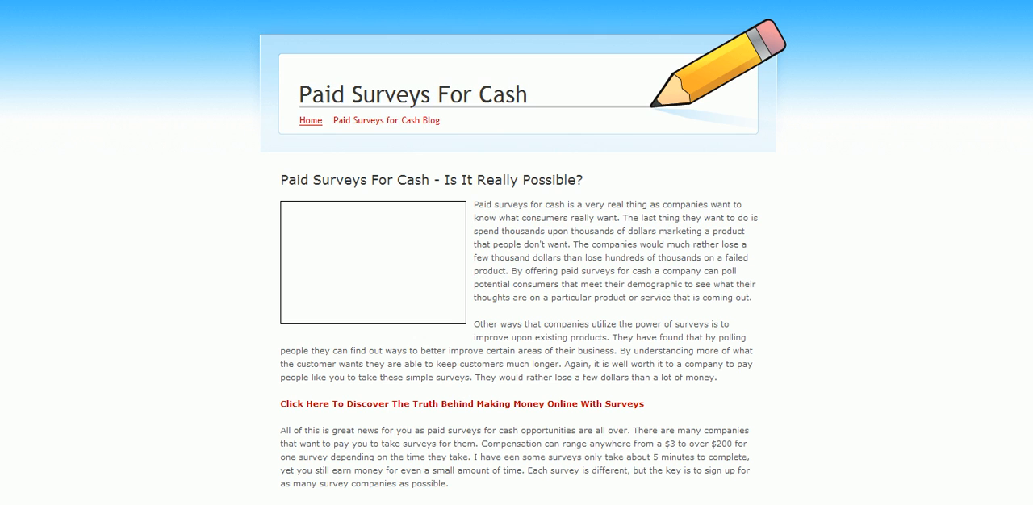
{"action": "left_click", "coordinate": [403, 122]}
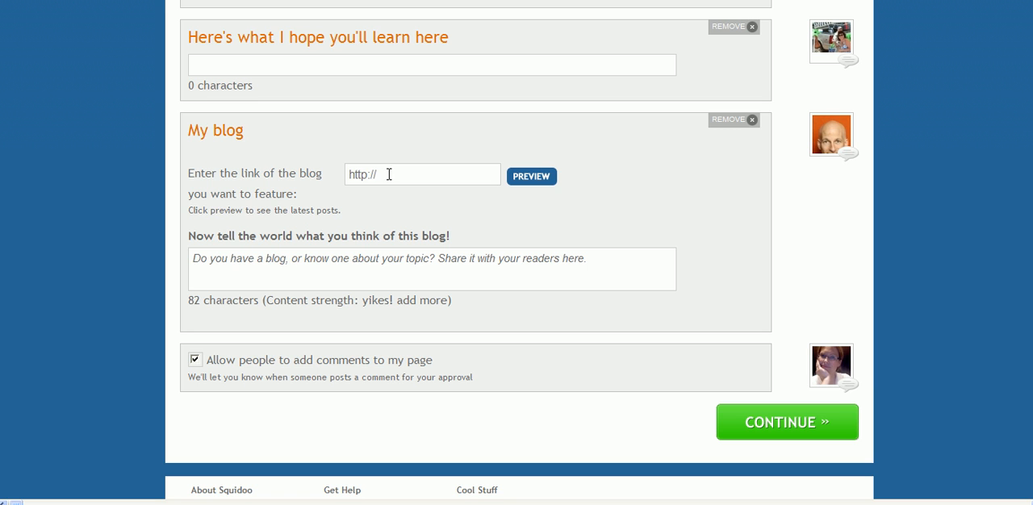
{"action": "left_click_drag", "start_coordinate": [387, 173], "coordinate": [257, 176]}
{"action": "key", "text": "ctrl+v"}
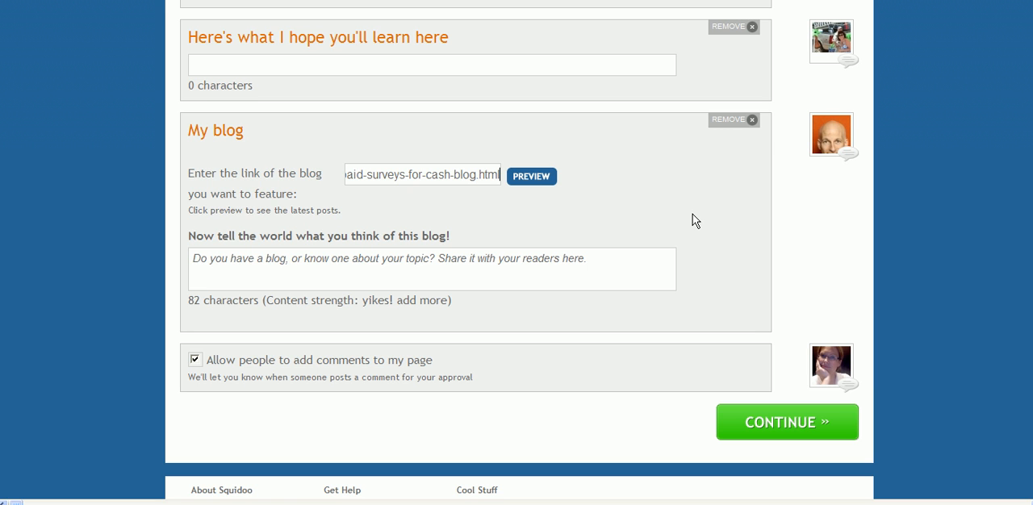
{"action": "left_click", "coordinate": [541, 177]}
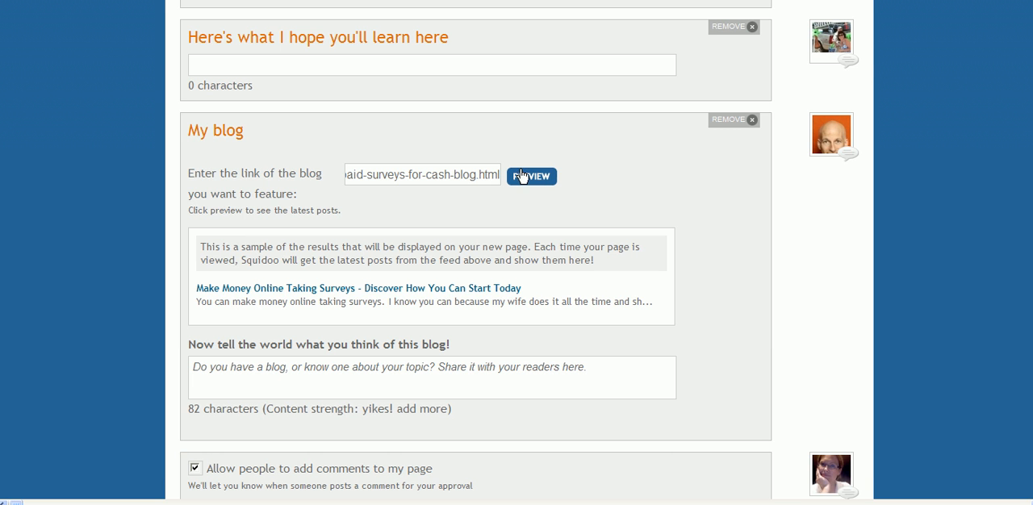
Describe the featured blog as "This blog teaches methods for making money online taking surveys." and continue to the claim step
{"action": "left_click", "coordinate": [352, 368]}
{"action": "type", "text": "This blog tea"}
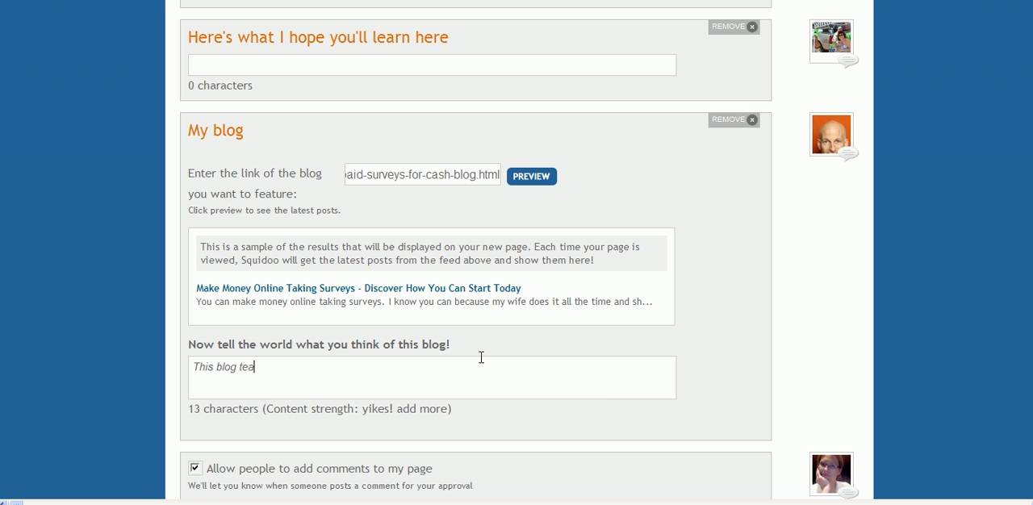
{"action": "type", "text": "ches methods for"}
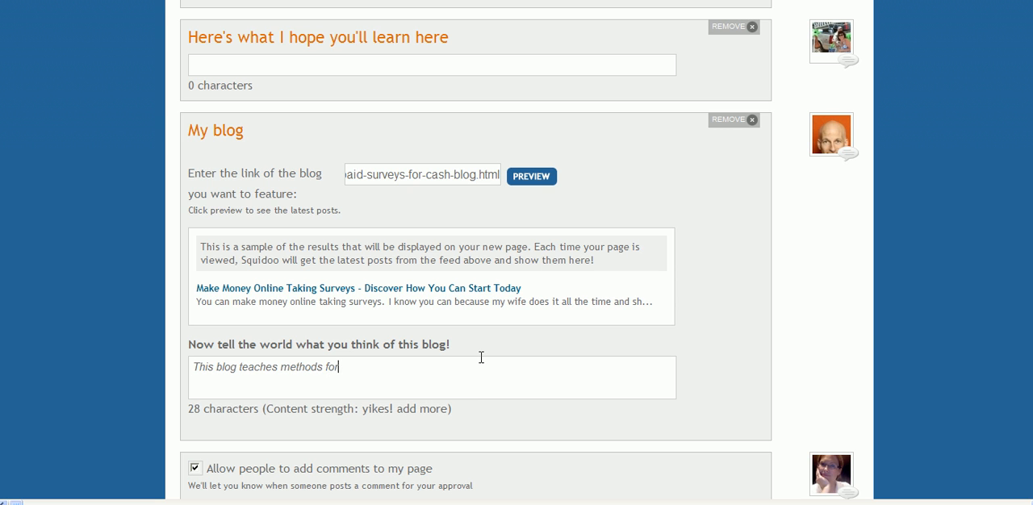
{"action": "type", "text": " making money o"}
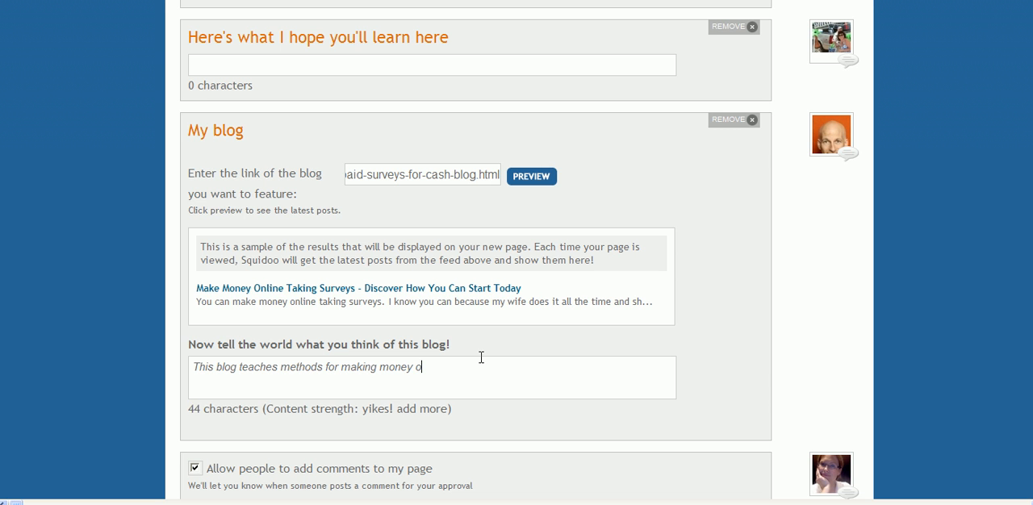
{"action": "type", "text": "nline taking surveys."}
{"action": "scroll", "coordinate": [978, 315], "scroll_direction": "down", "scroll_amount": 3}
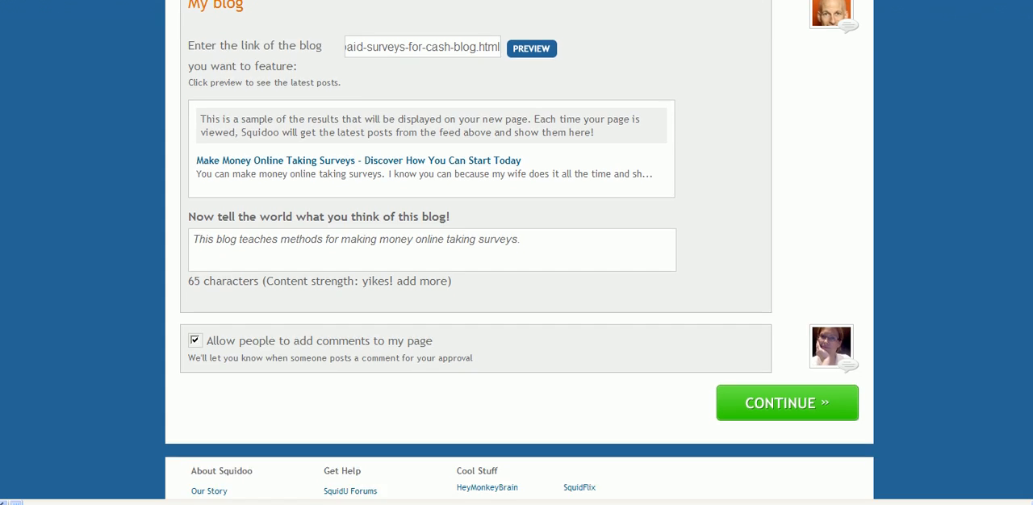
{"action": "scroll", "coordinate": [520, 250], "scroll_direction": "down", "scroll_amount": 1}
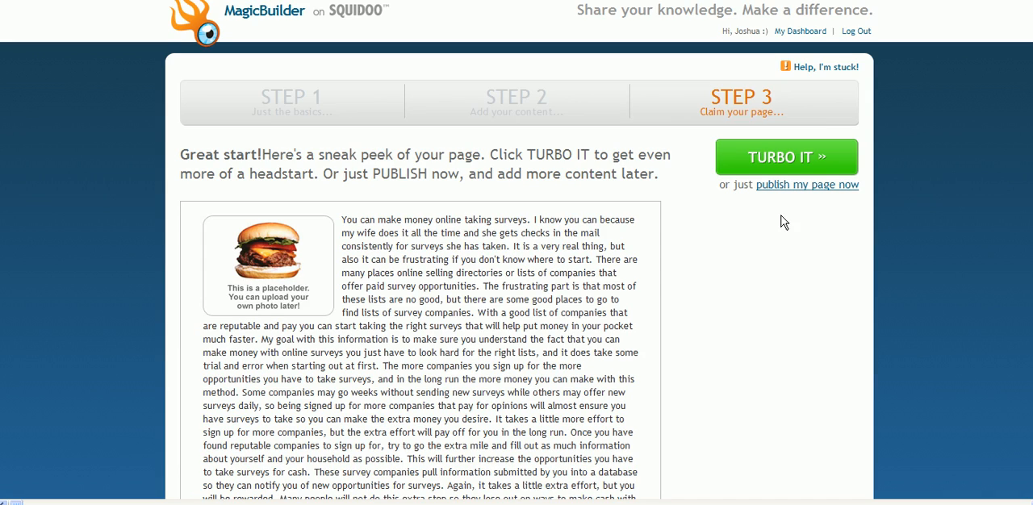
Look through the page preview and choose to publish the page now instead of using Turbo
{"action": "scroll", "coordinate": [517, 323], "scroll_direction": "down", "scroll_amount": 5}
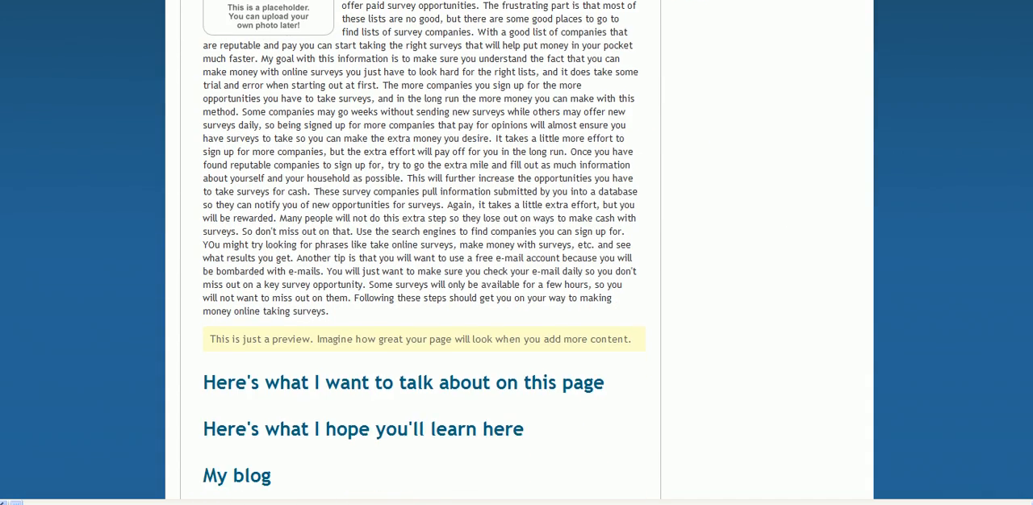
{"action": "scroll", "coordinate": [519, 250], "scroll_direction": "down", "scroll_amount": 3}
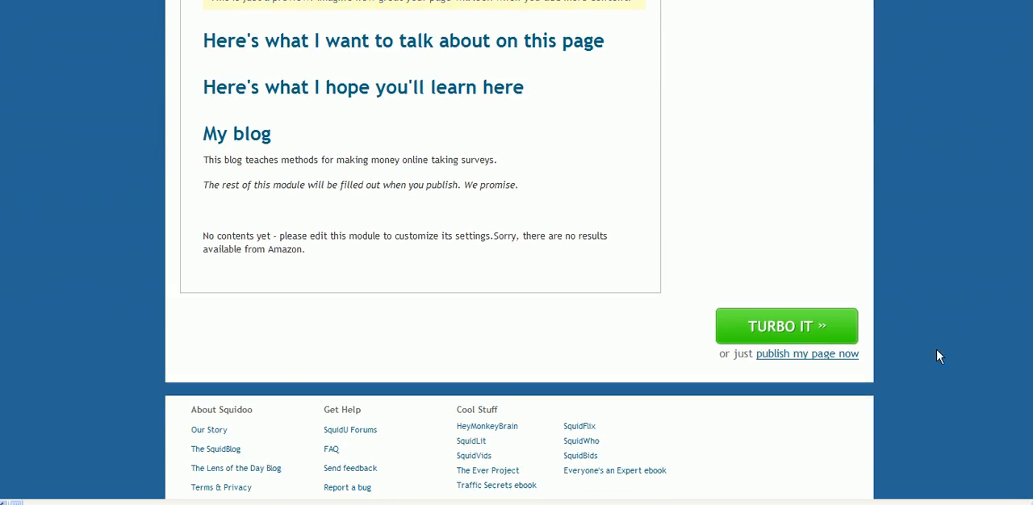
{"action": "left_click", "coordinate": [808, 355]}
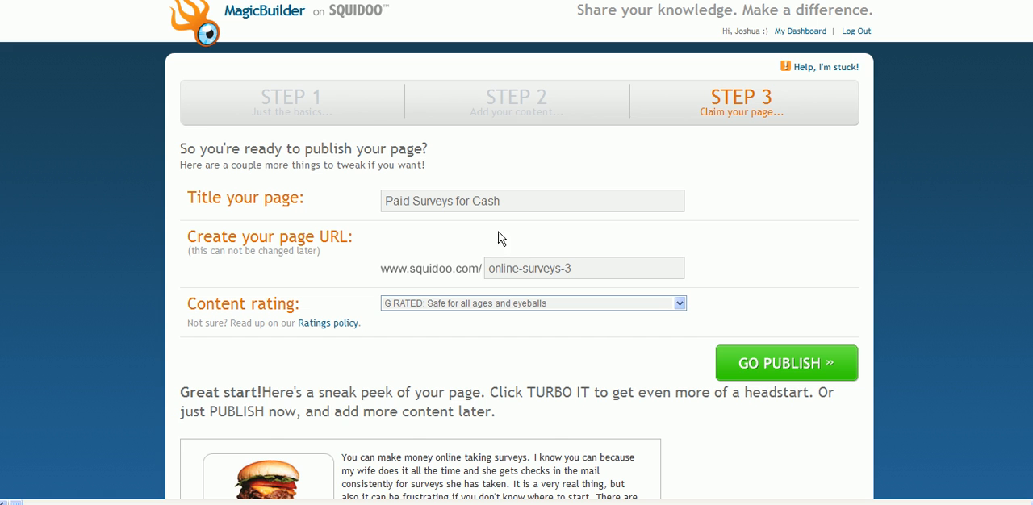
Set the ending of the page's Squidoo URL to paid-surveys-for-cash
{"action": "left_click_drag", "start_coordinate": [521, 204], "coordinate": [576, 218]}
{"action": "left_click_drag", "start_coordinate": [604, 272], "coordinate": [413, 277]}
{"action": "type", "text": "paid"}
{"action": "type", "text": "-surveys-for-cash"}
Keep the content rating at G RATED: Safe for all ages and eyeballs and publish the page
{"action": "left_click", "coordinate": [507, 307]}
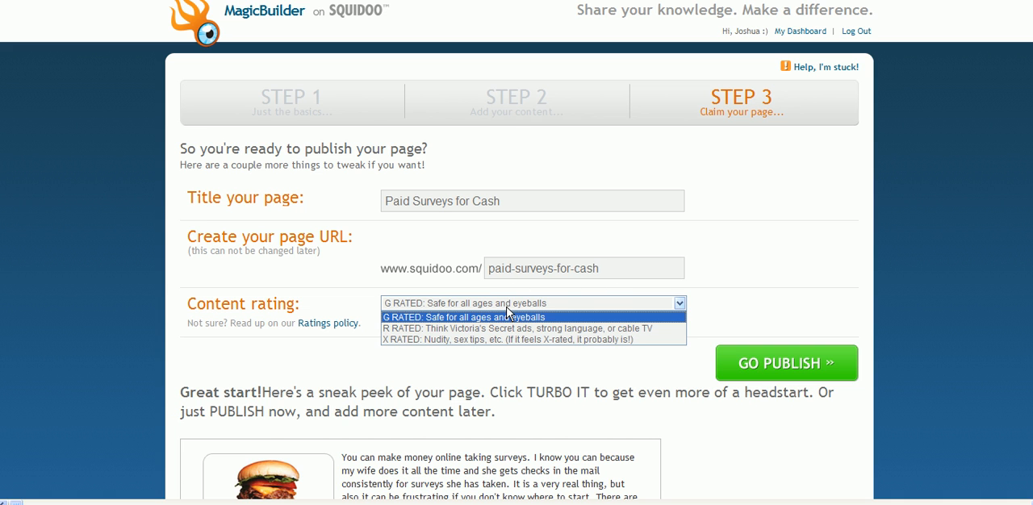
{"action": "left_click", "coordinate": [507, 316]}
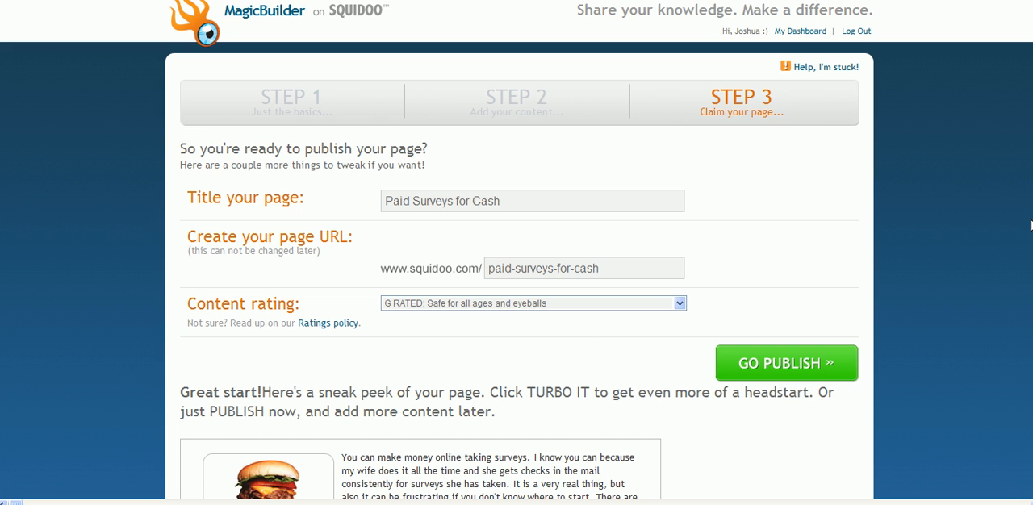
{"action": "scroll", "coordinate": [822, 314], "scroll_direction": "down", "scroll_amount": 1}
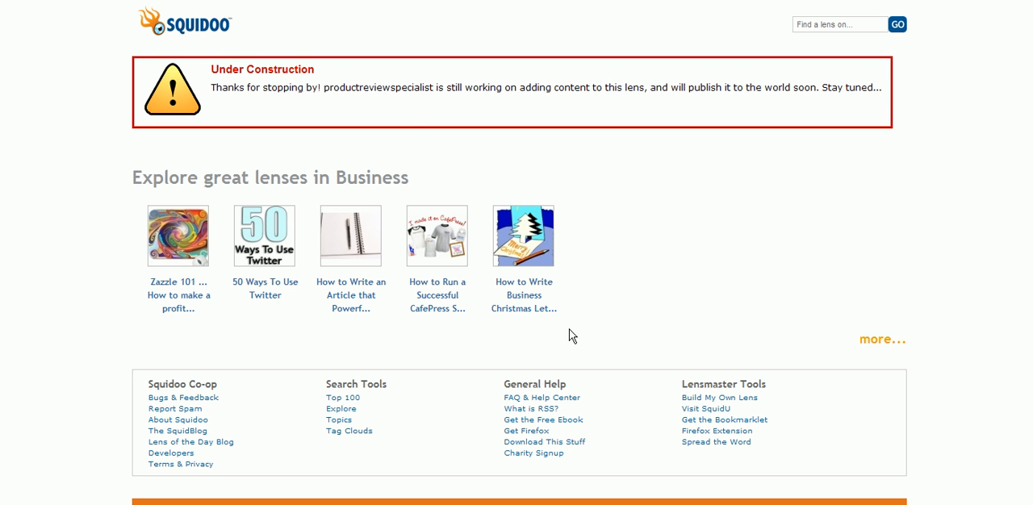
Check the notice on the new page and open the Paid Surveys for Cash lens for editing from the dashboard
{"action": "triple_click", "coordinate": [283, 71]}
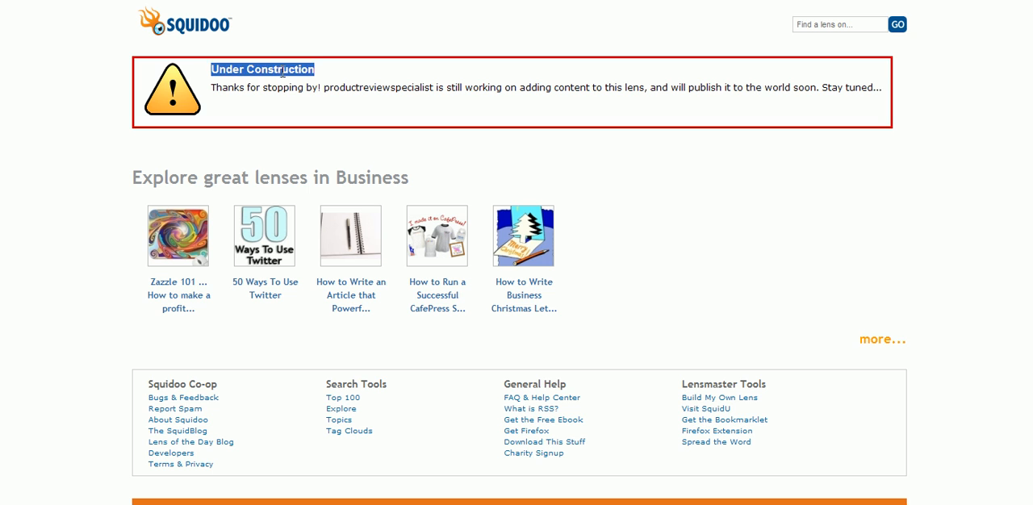
{"action": "left_click", "coordinate": [270, 46]}
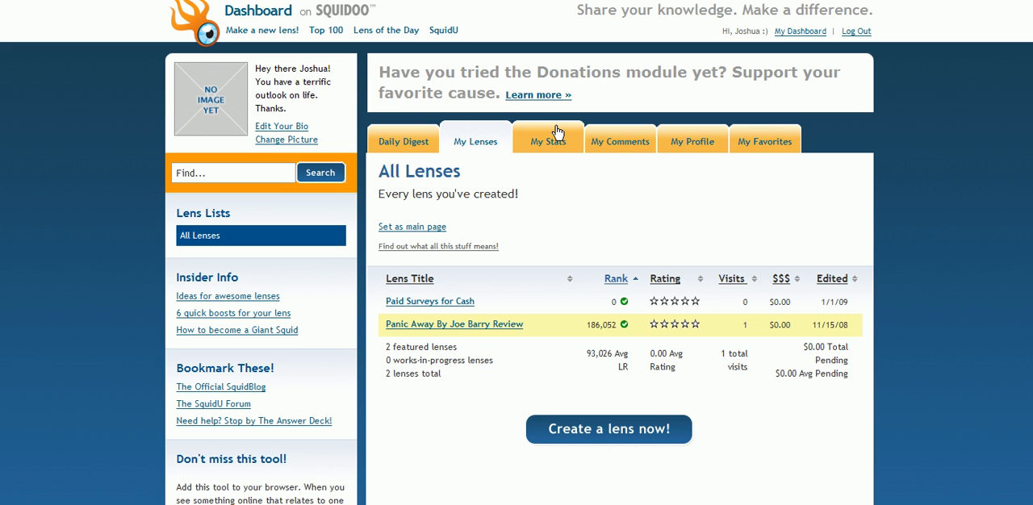
{"action": "mouse_move", "coordinate": [436, 303]}
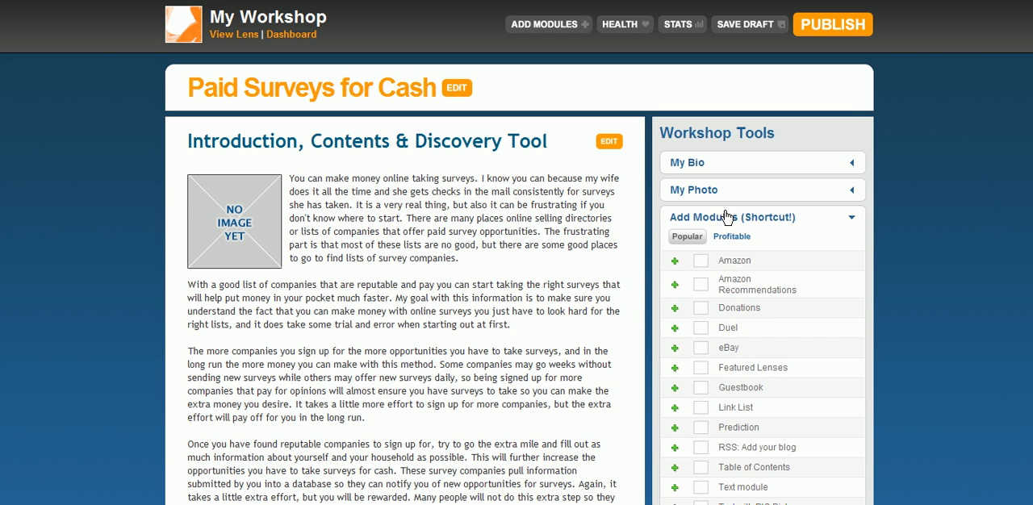
Set the lens intro title to "Make Money Online Taking Surveys - Discover How You Can Start Today", copied from the article-2 text file
{"action": "scroll", "coordinate": [519, 279], "scroll_direction": "down", "scroll_amount": 2}
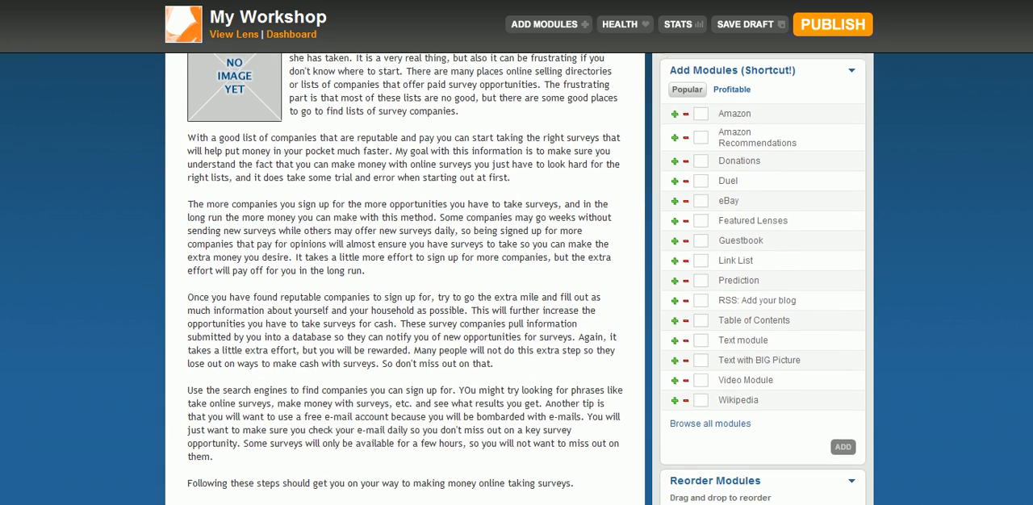
{"action": "scroll", "coordinate": [519, 280], "scroll_direction": "up", "scroll_amount": 1}
{"action": "scroll", "coordinate": [1031, 149], "scroll_direction": "down", "scroll_amount": 3}
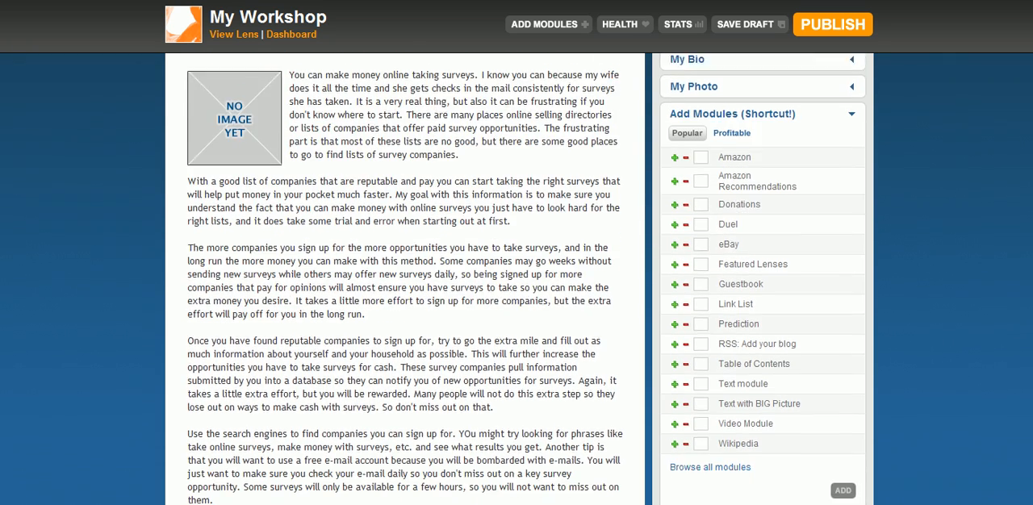
{"action": "scroll", "coordinate": [1031, 150], "scroll_direction": "up", "scroll_amount": 3}
{"action": "scroll", "coordinate": [841, 131], "scroll_direction": "up", "scroll_amount": 1}
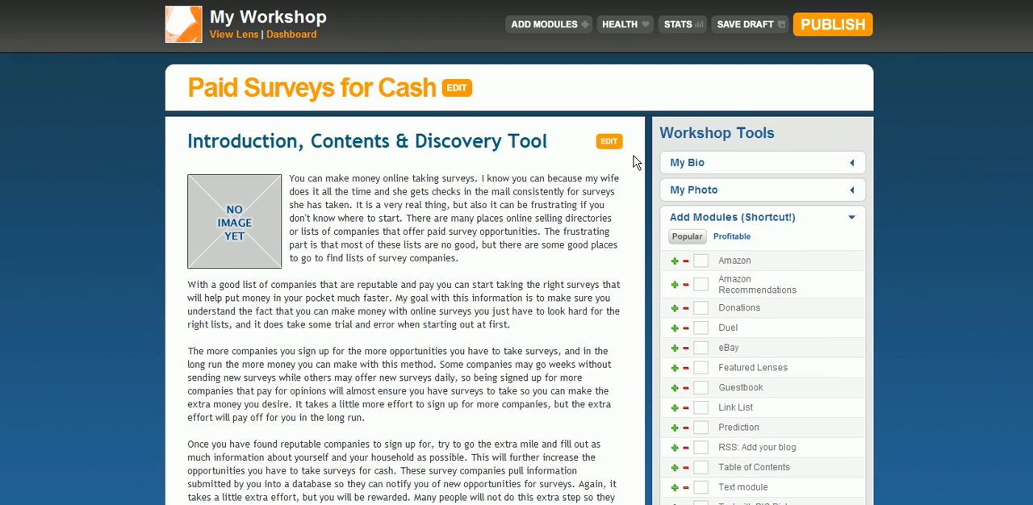
{"action": "left_click", "coordinate": [609, 141]}
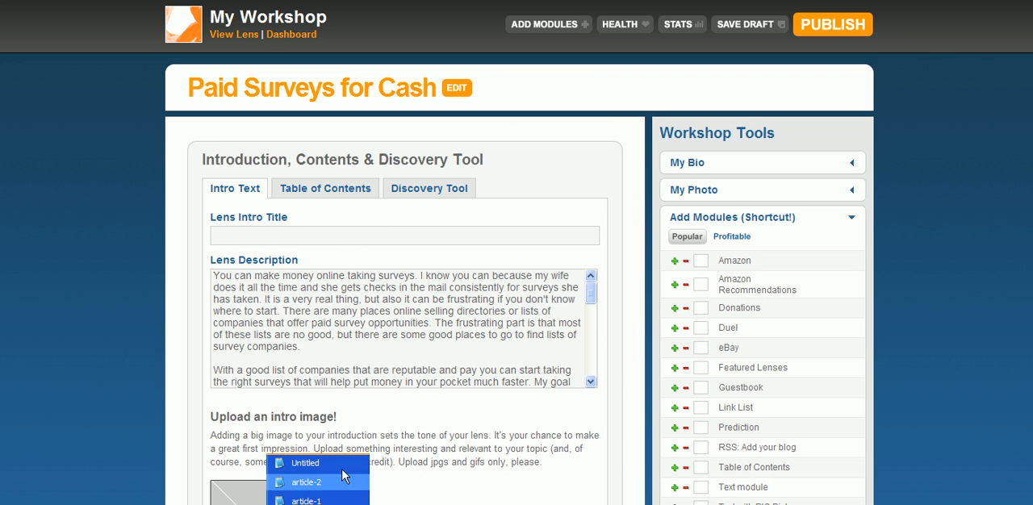
{"action": "left_click", "coordinate": [343, 493]}
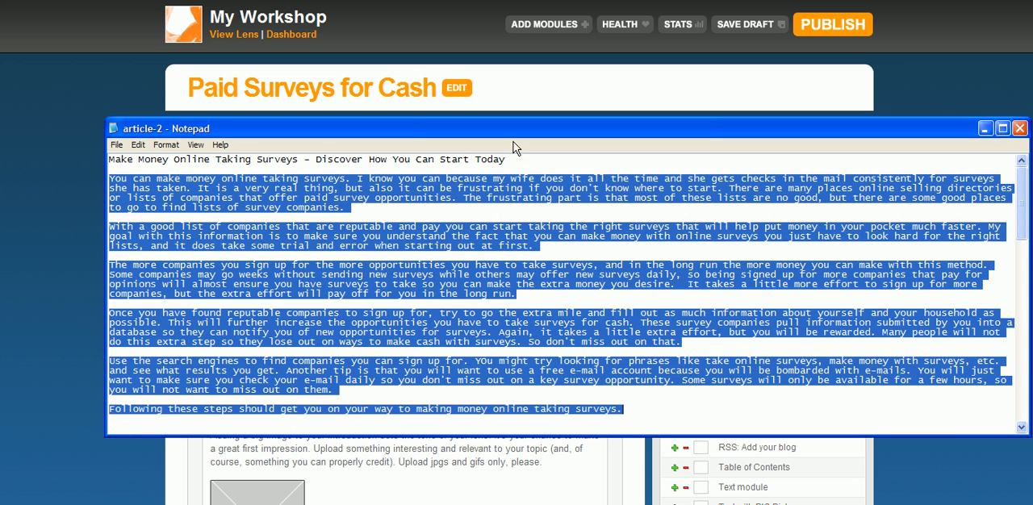
{"action": "left_click_drag", "start_coordinate": [513, 161], "coordinate": [568, 158]}
{"action": "key", "text": "ctrl+c"}
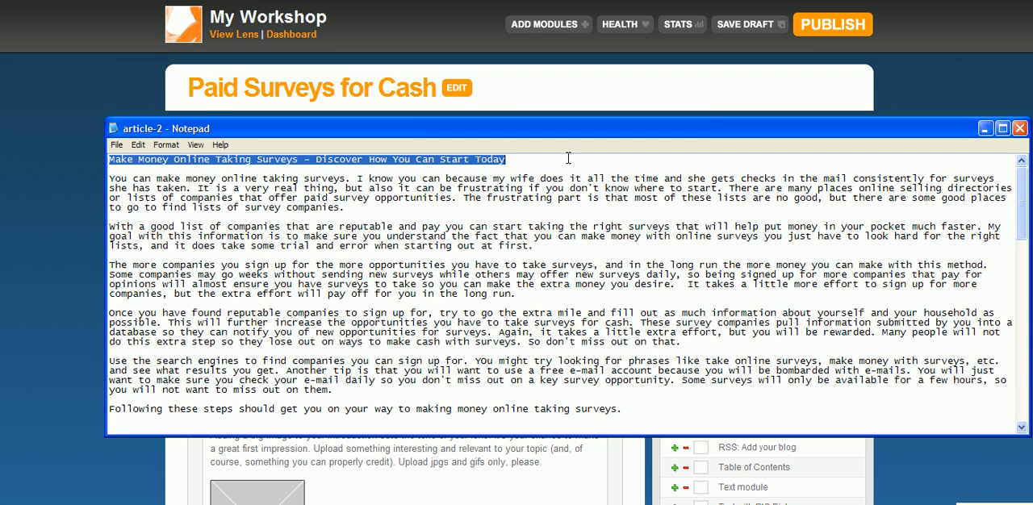
{"action": "left_click", "coordinate": [108, 110]}
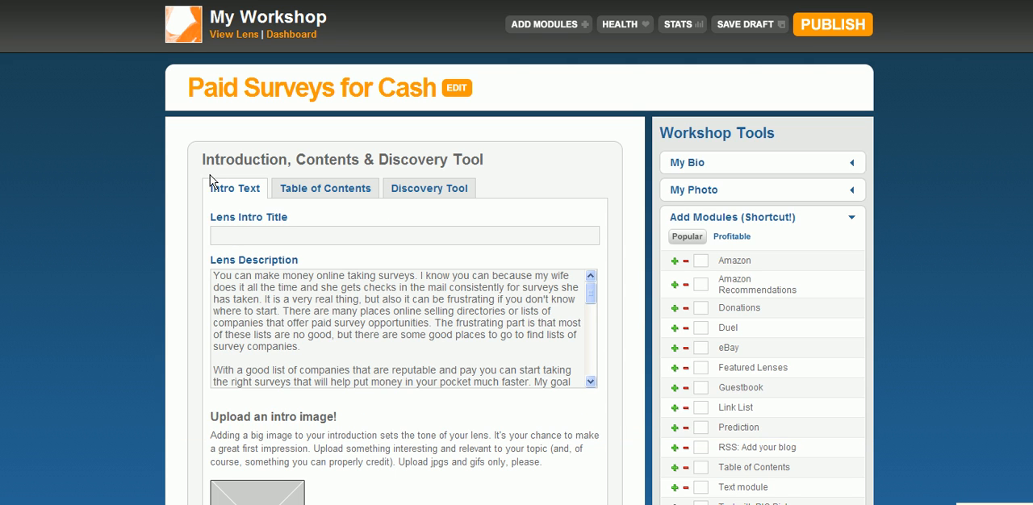
{"action": "left_click", "coordinate": [299, 235]}
{"action": "key", "text": "ctrl+v"}
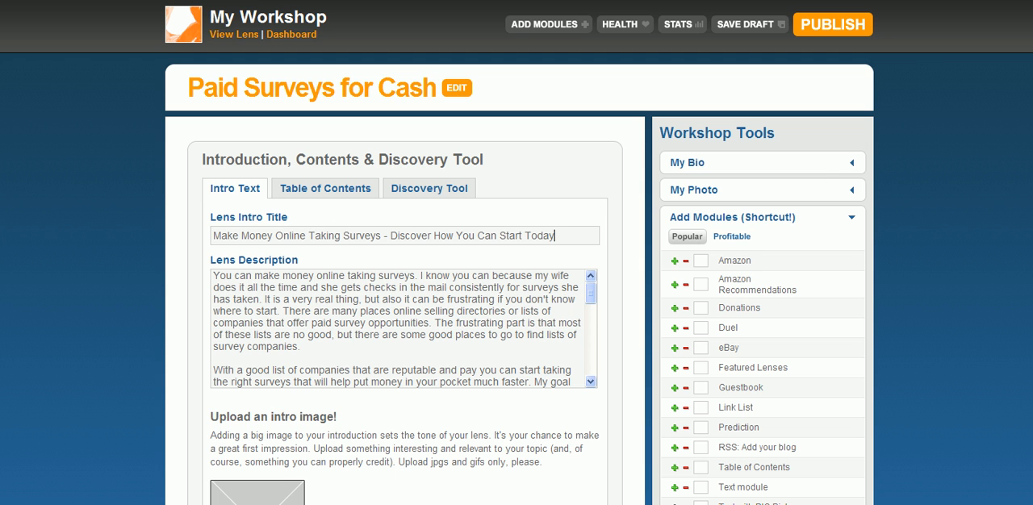
{"action": "scroll", "coordinate": [519, 207], "scroll_direction": "down", "scroll_amount": 3}
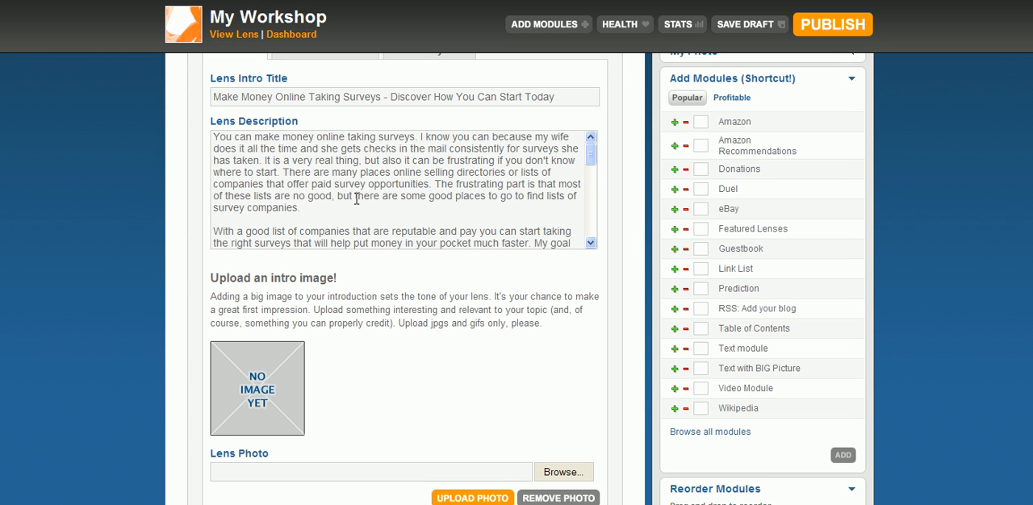
{"action": "left_click", "coordinate": [323, 504]}
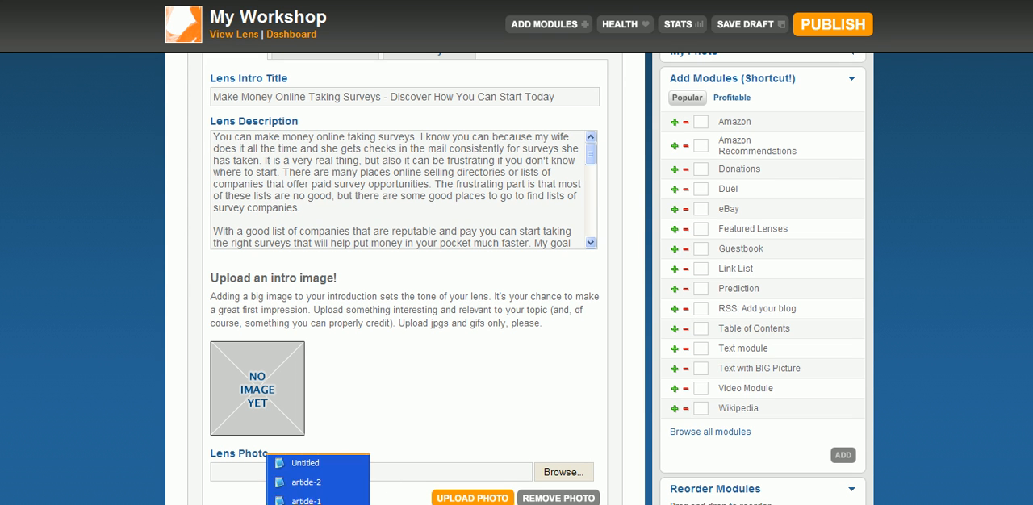
{"action": "left_click", "coordinate": [311, 481]}
{"action": "mouse_move", "coordinate": [1025, 211]}
{"action": "left_mouse_down"}
{"action": "mouse_move", "coordinate": [1025, 266]}
{"action": "mouse_move", "coordinate": [1025, 228]}
{"action": "left_mouse_up"}
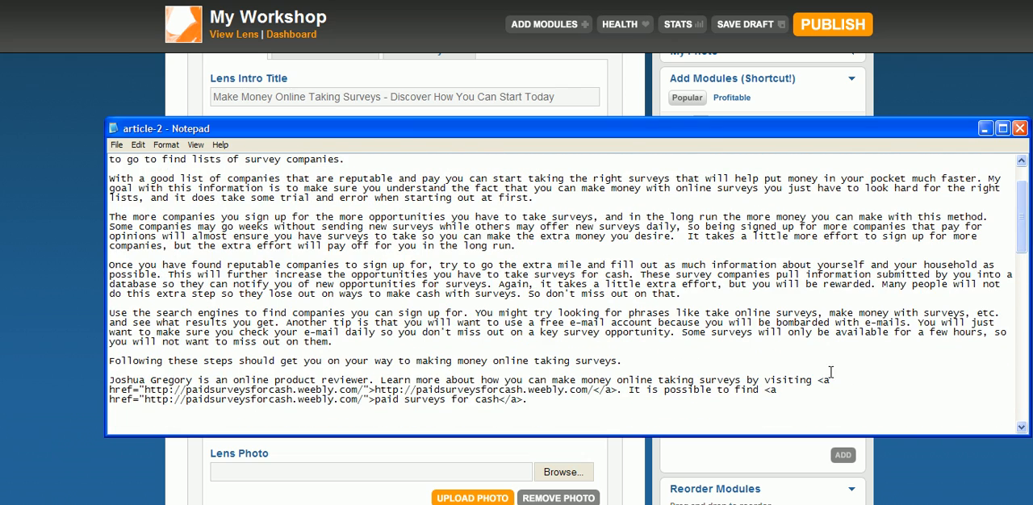
{"action": "left_click_drag", "start_coordinate": [817, 380], "coordinate": [618, 389]}
{"action": "key", "text": "ctrl+c"}
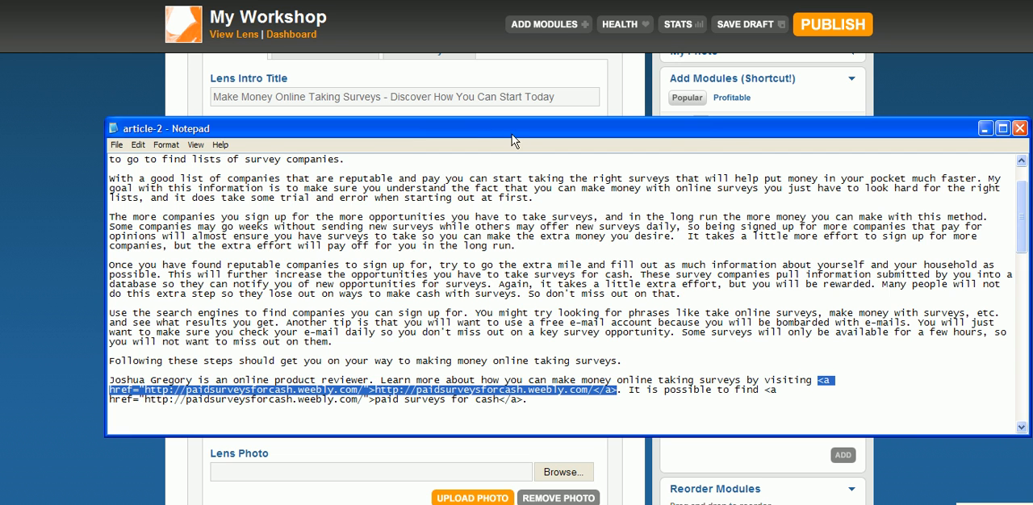
{"action": "left_click", "coordinate": [483, 113]}
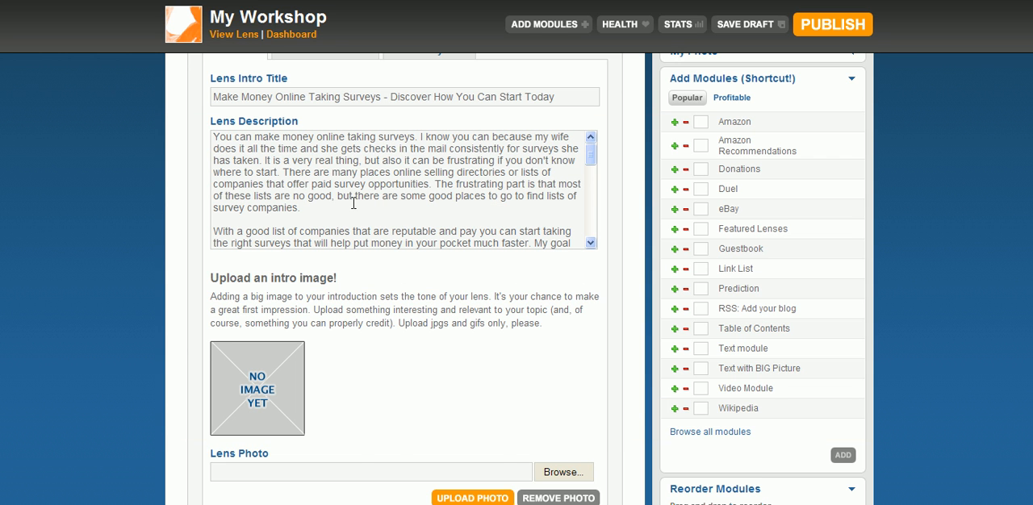
{"action": "key", "text": "Return"}
{"action": "key", "text": "Return"}
{"action": "key", "text": "ctrl+v"}
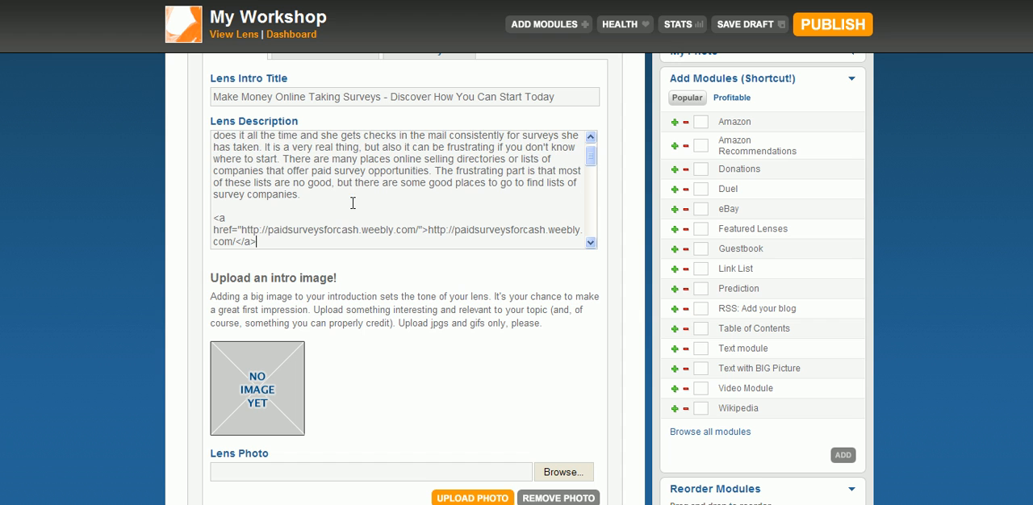
Replace the visible text of the inserted link with "Paid Surveys for Cash"
{"action": "left_click_drag", "start_coordinate": [428, 229], "coordinate": [235, 234]}
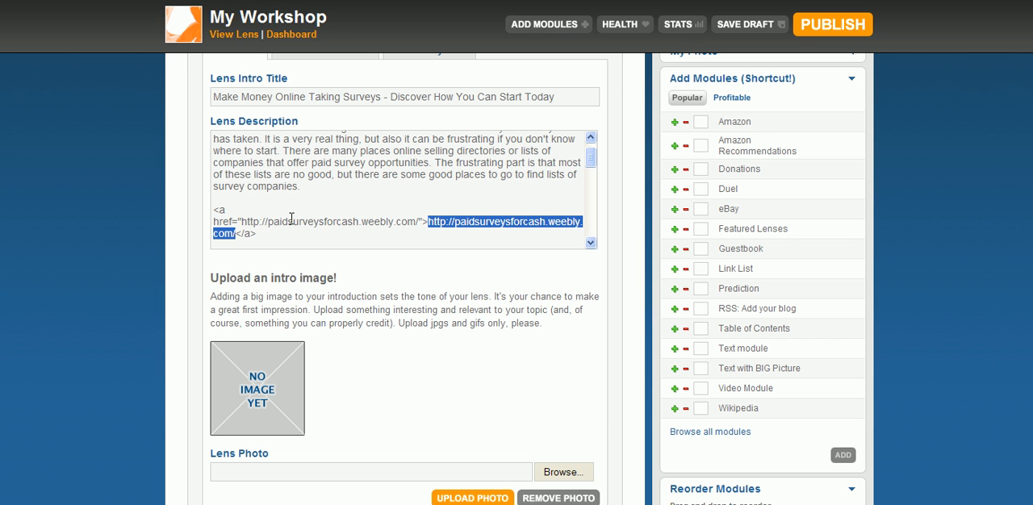
{"action": "type", "text": "Paid Surveys for cash"}
{"action": "key", "text": "BackSpace"}
{"action": "key", "text": "BackSpace"}
{"action": "key", "text": "BackSpace"}
{"action": "key", "text": "BackSpace"}
{"action": "type", "text": "Cash"}
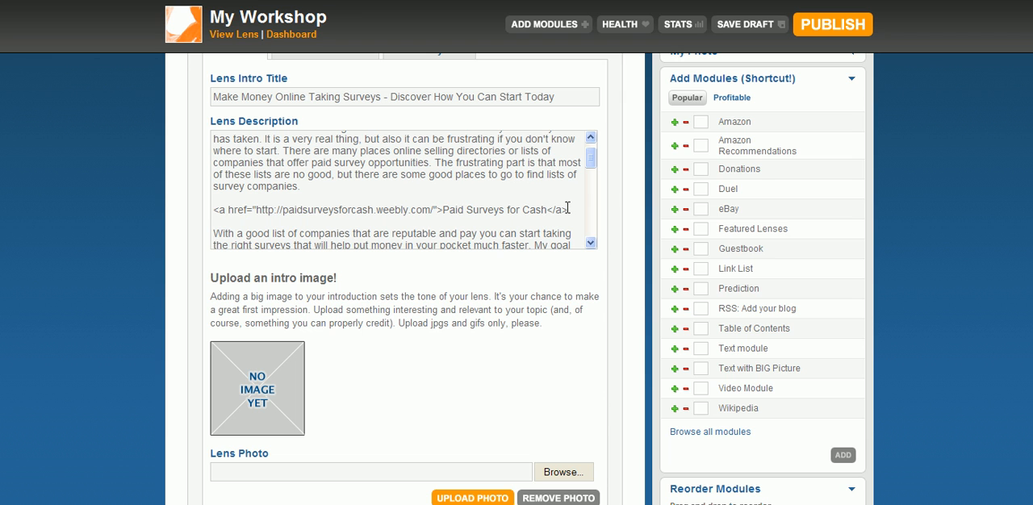
Append the word "Now" to the link text, just before the closing tag
{"action": "left_click", "coordinate": [569, 210]}
{"action": "left_click", "coordinate": [549, 210]}
{"action": "type", "text": "Now"}
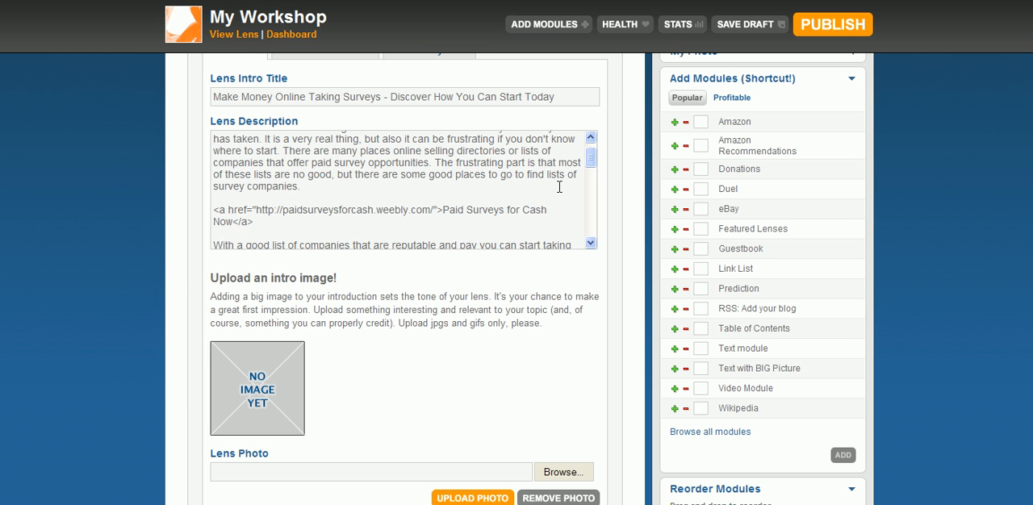
{"action": "left_click", "coordinate": [443, 210]}
{"action": "type", "text": "F"}
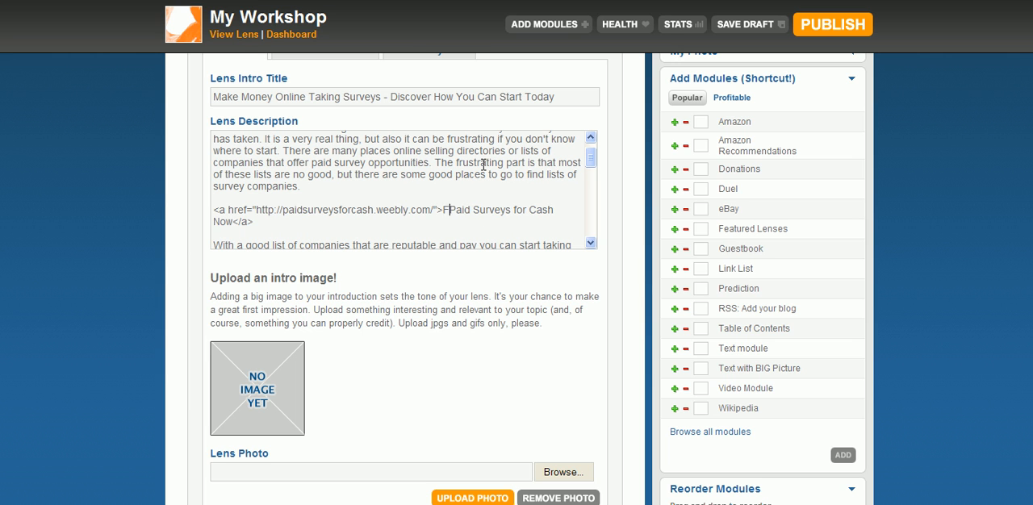
{"action": "key", "text": "BackSpace"}
{"action": "key", "text": "BackSpace"}
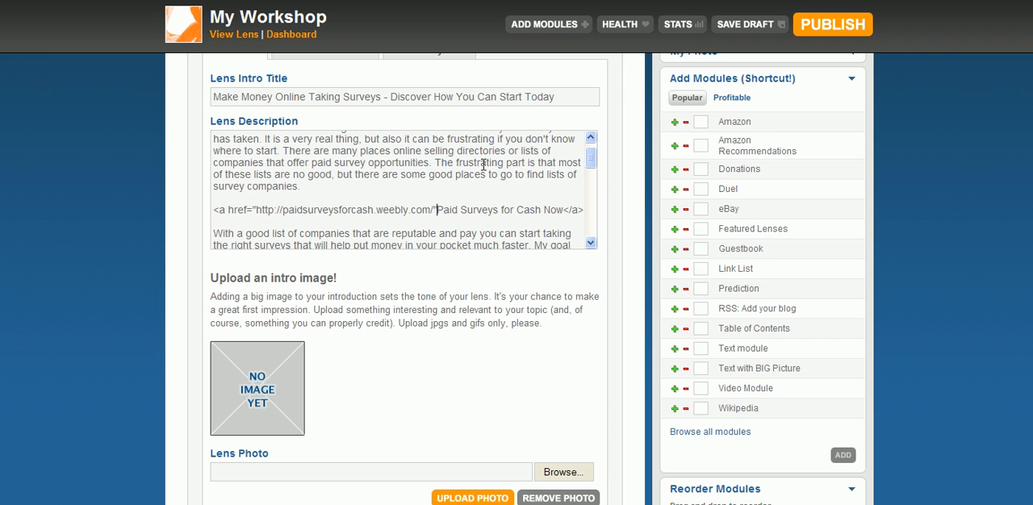
{"action": "type", "text": ">"}
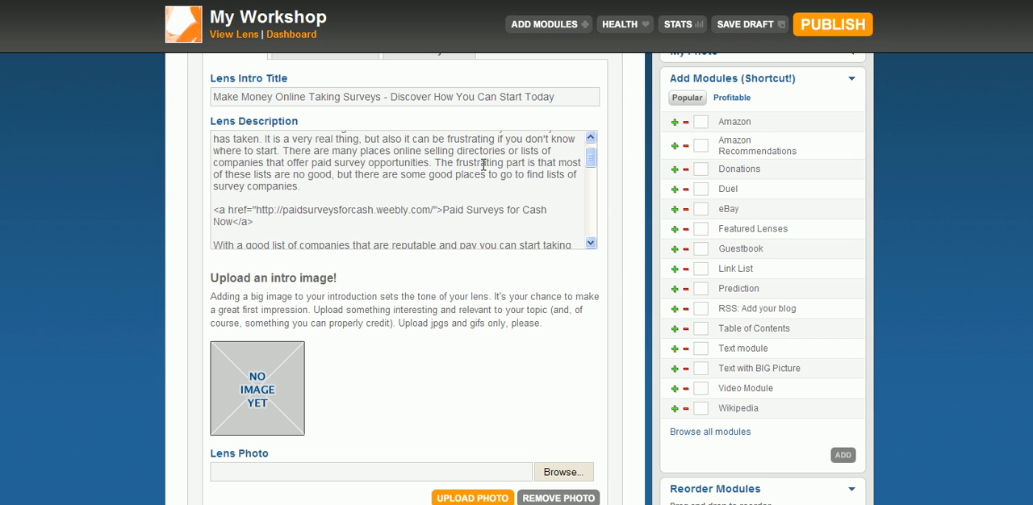
Put the word "Find" in front of the link and move "Now" outside it, after the closing tag
{"action": "left_click", "coordinate": [212, 209]}
{"action": "type", "text": "Find"}
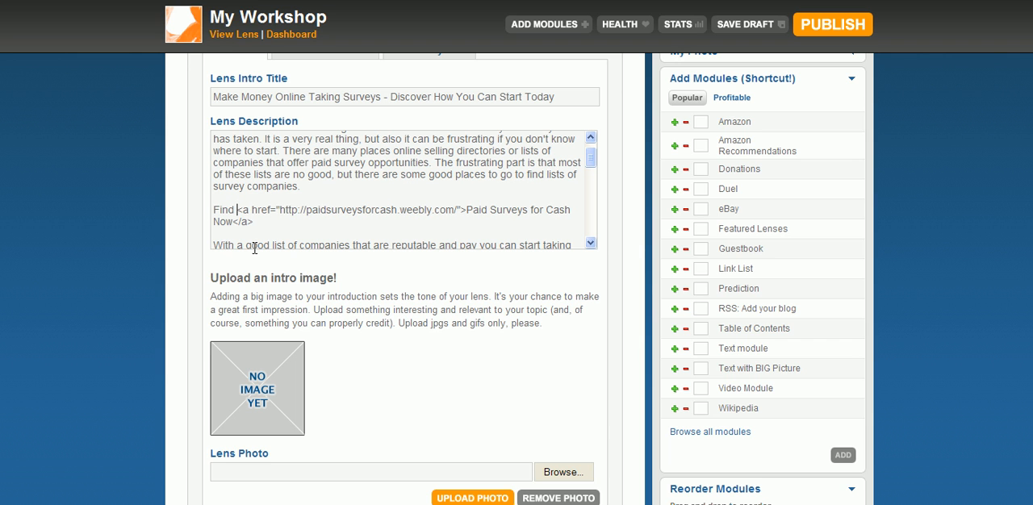
{"action": "left_click", "coordinate": [232, 222]}
{"action": "key", "text": "BackSpace"}
{"action": "key", "text": "BackSpace"}
{"action": "key", "text": "BackSpace"}
Copy the Paid Surveys for Cash link and insert it below the paragraph ending "for you in the long run" in the Lens Description
{"action": "left_click_drag", "start_coordinate": [236, 210], "coordinate": [234, 224]}
{"action": "key", "text": "ctrl+c"}
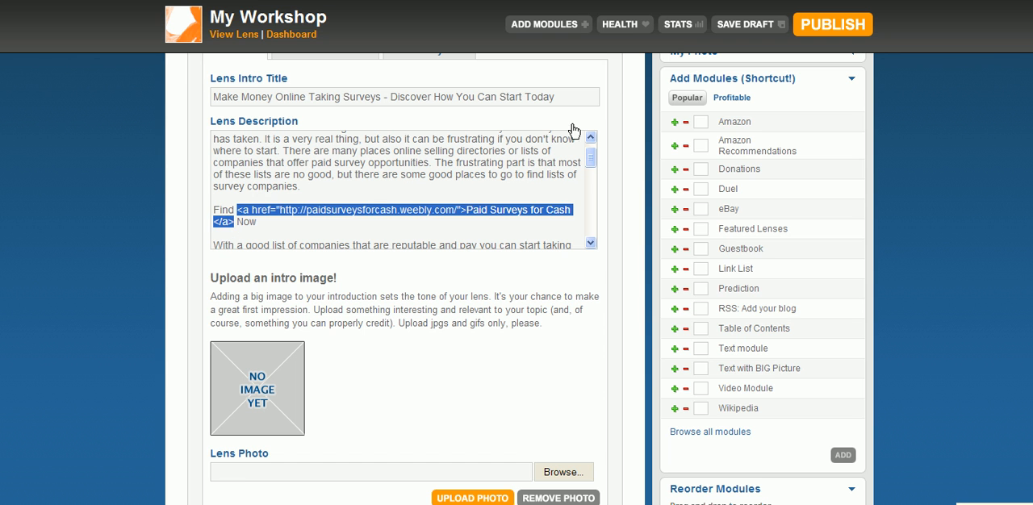
{"action": "left_click_drag", "start_coordinate": [589, 164], "coordinate": [589, 193]}
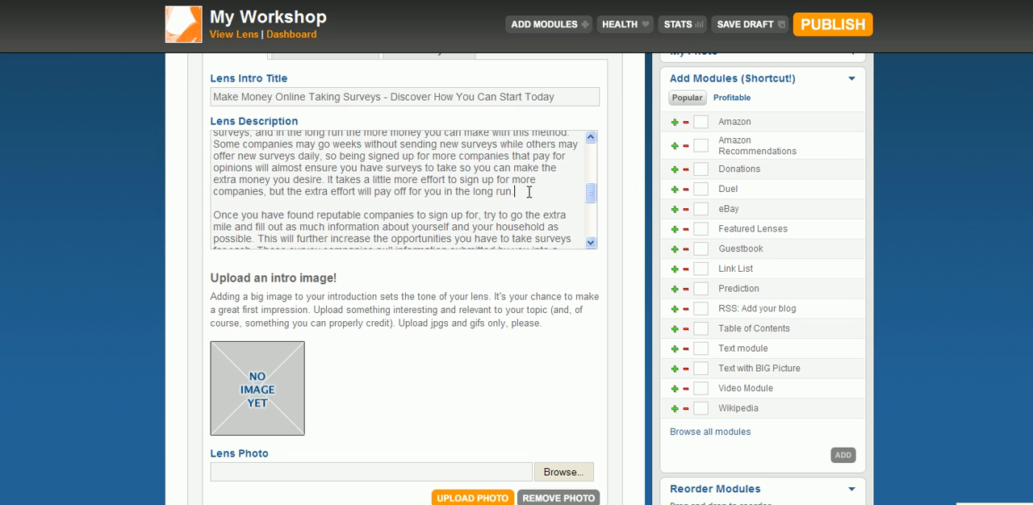
{"action": "key", "text": "Return"}
{"action": "key", "text": "Return"}
{"action": "key", "text": "ctrl+v"}
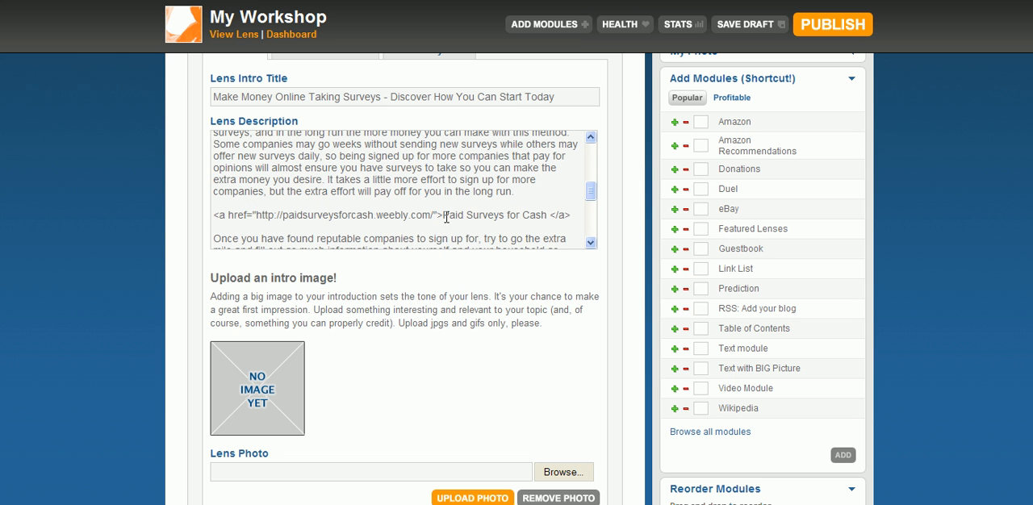
Replace the visible text of the second link with "Discover The Truth About Taking Online Surveys"
{"action": "left_click_drag", "start_coordinate": [445, 215], "coordinate": [548, 214]}
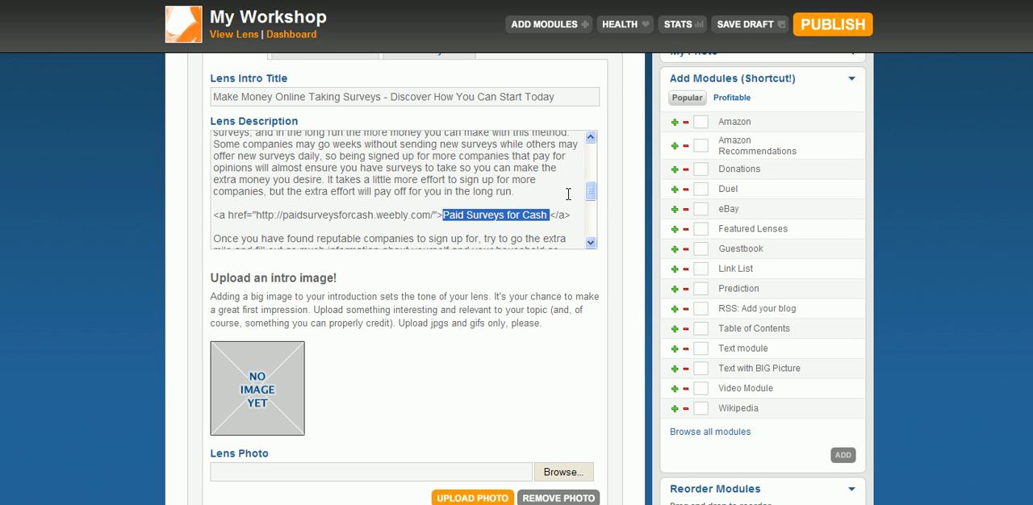
{"action": "key", "text": "BackSpace"}
{"action": "type", "text": "Discover The "}
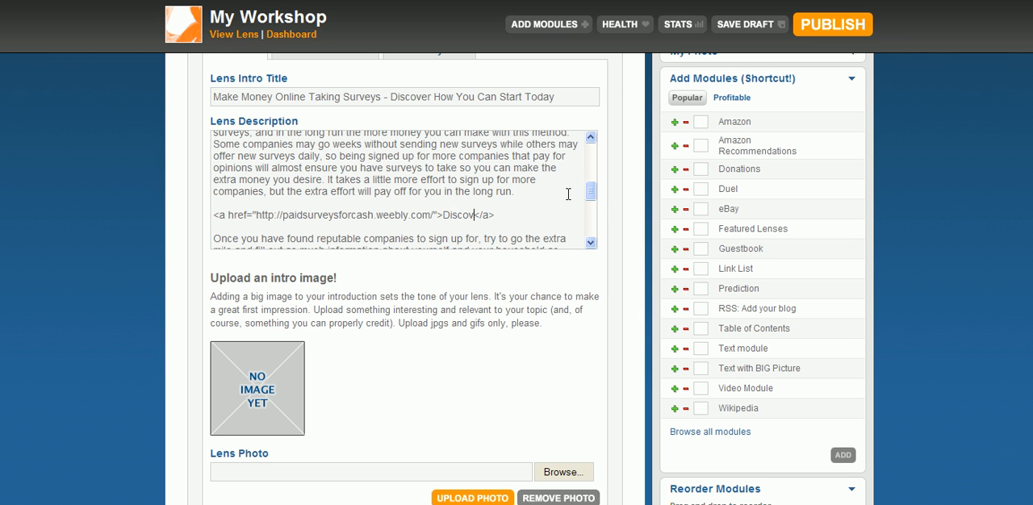
{"action": "type", "text": "Truth About Taking Online Surveys"}
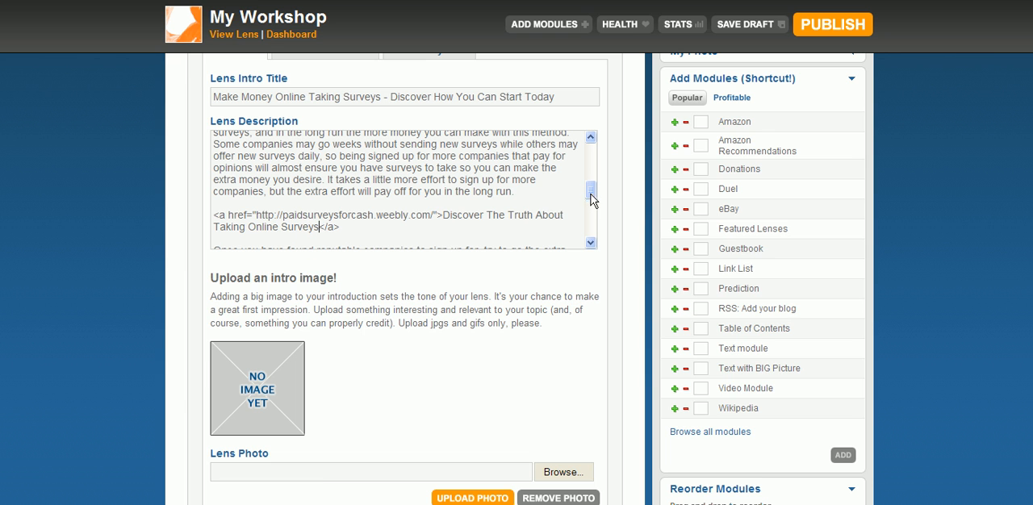
Copy the "Discover The Truth About Taking Online Surveys" link to the end of the Lens Description, separated by a blank line, and save the introduction
{"action": "scroll", "coordinate": [591, 201], "scroll_direction": "down", "scroll_amount": 2}
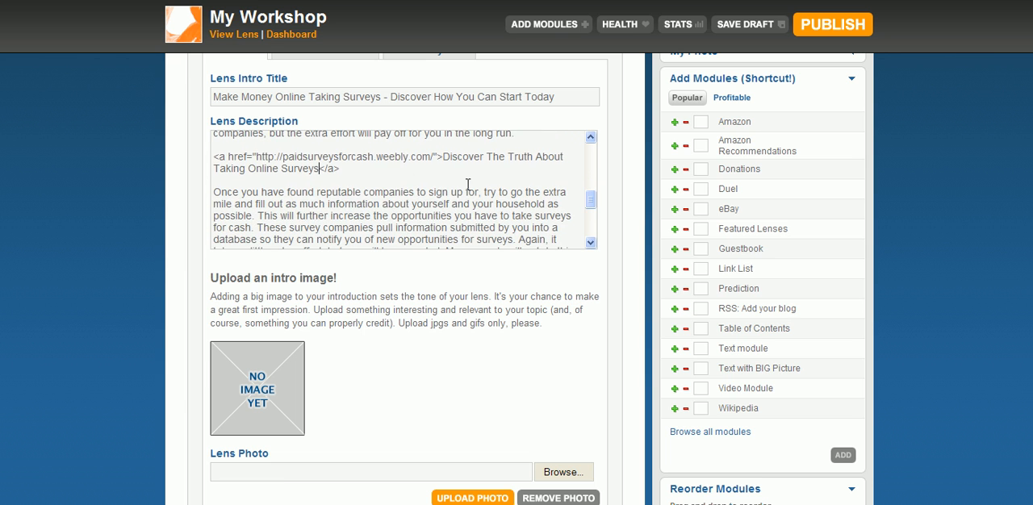
{"action": "left_click_drag", "start_coordinate": [343, 170], "coordinate": [176, 162]}
{"action": "key", "text": "ctrl+c"}
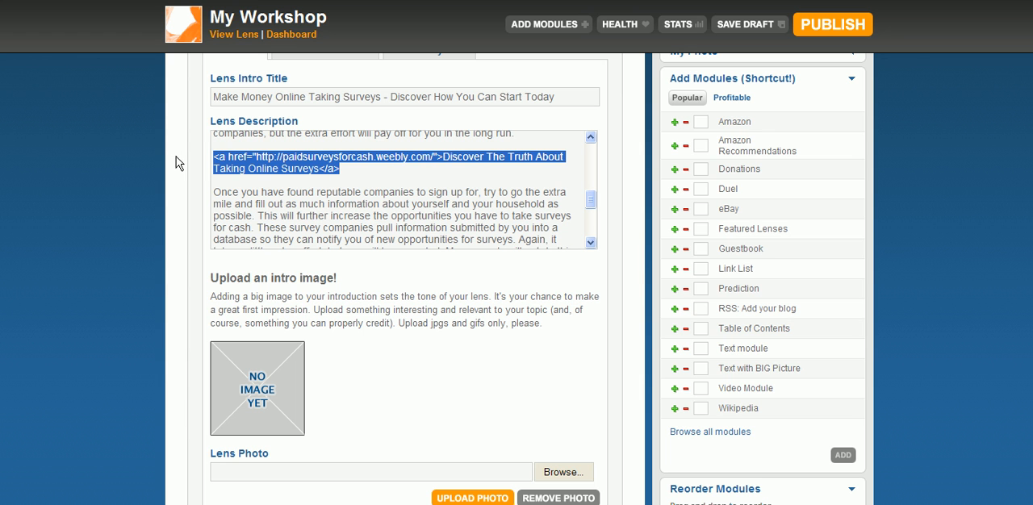
{"action": "left_click_drag", "start_coordinate": [592, 207], "coordinate": [589, 241]}
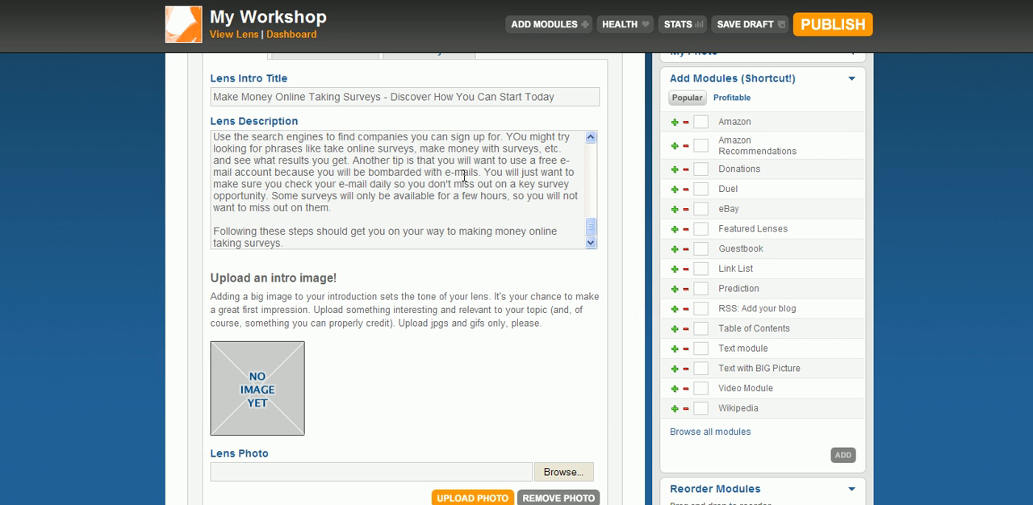
{"action": "key", "text": "Return"}
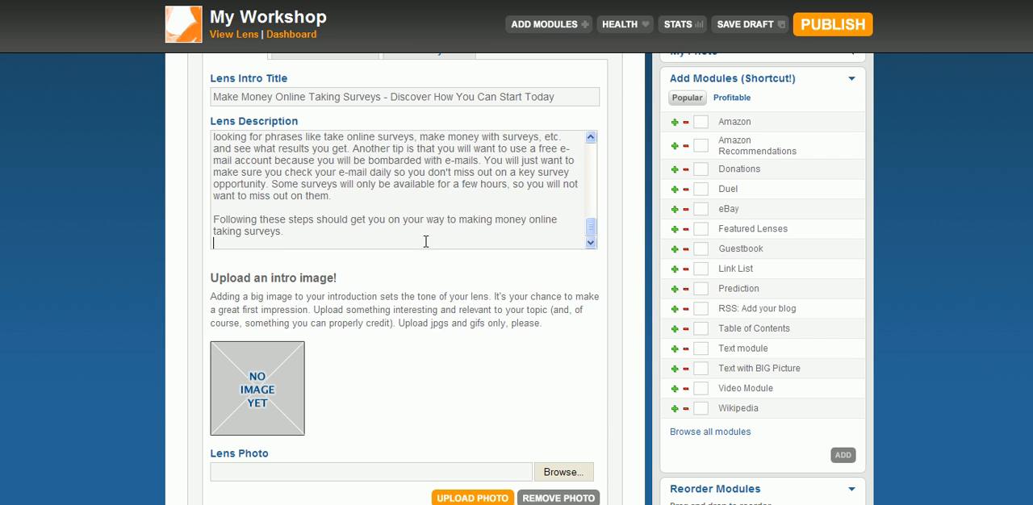
{"action": "key", "text": "ctrl+v"}
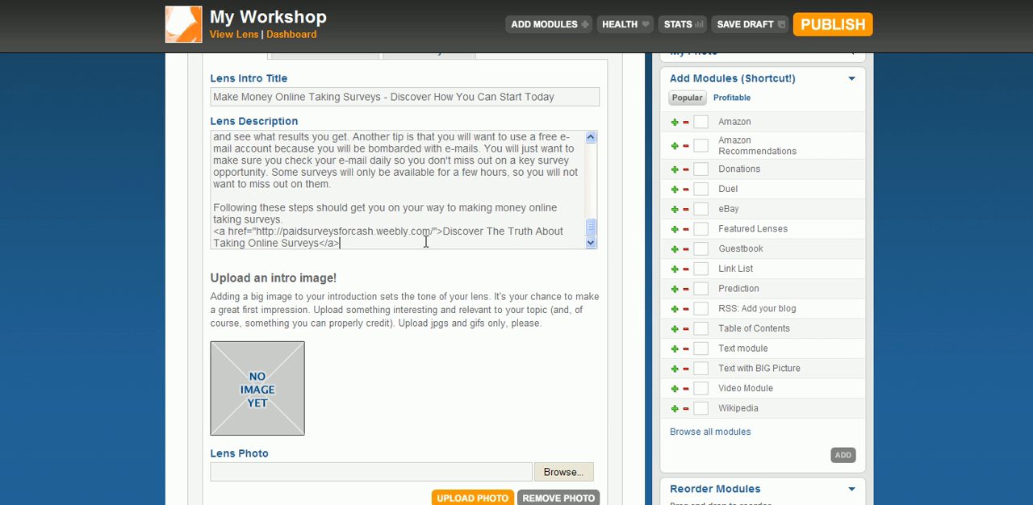
{"action": "left_click", "coordinate": [396, 219]}
{"action": "key", "text": "Return"}
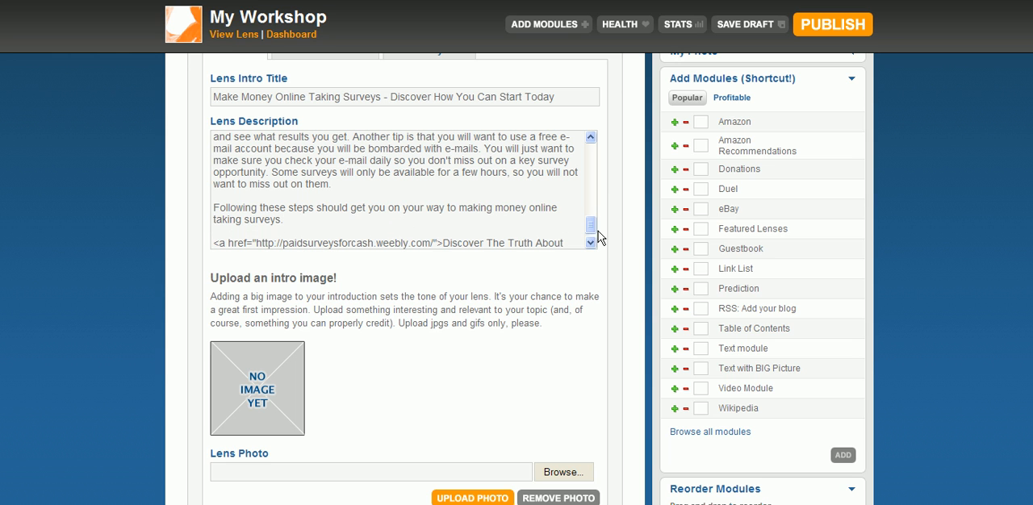
{"action": "scroll", "coordinate": [592, 233], "scroll_direction": "down", "scroll_amount": 1}
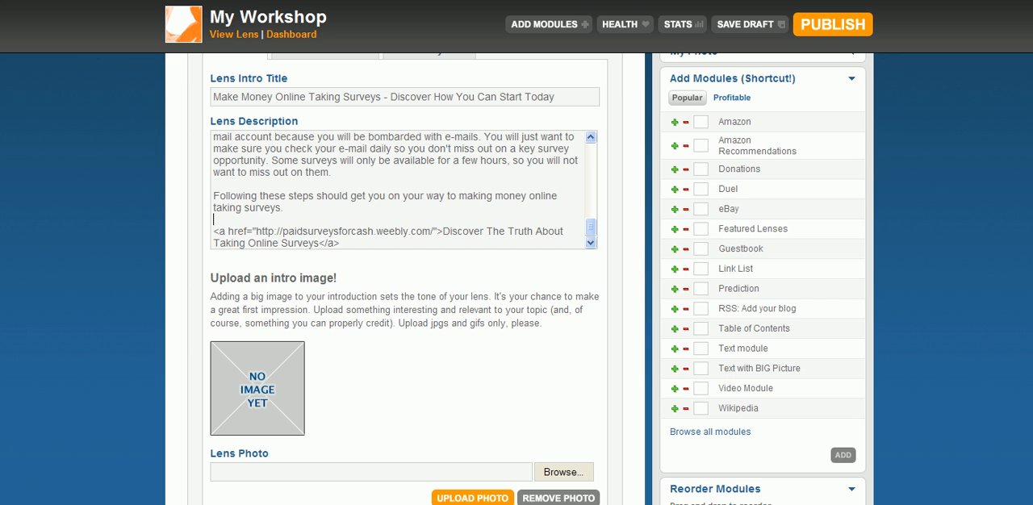
{"action": "scroll", "coordinate": [404, 283], "scroll_direction": "down", "scroll_amount": 2}
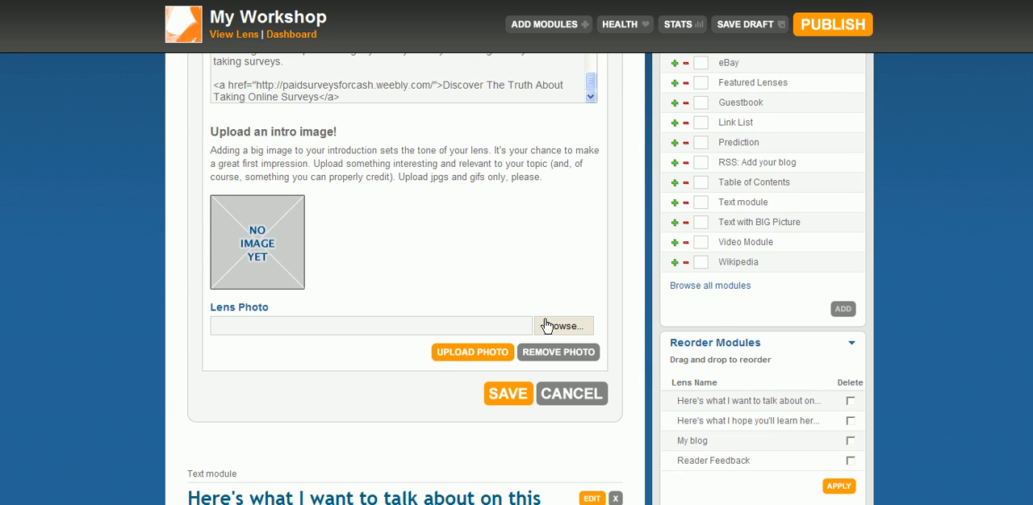
Review the introduction's title, paragraphs and three inserted links on the lens page
{"action": "scroll", "coordinate": [545, 325], "scroll_direction": "up", "scroll_amount": 1}
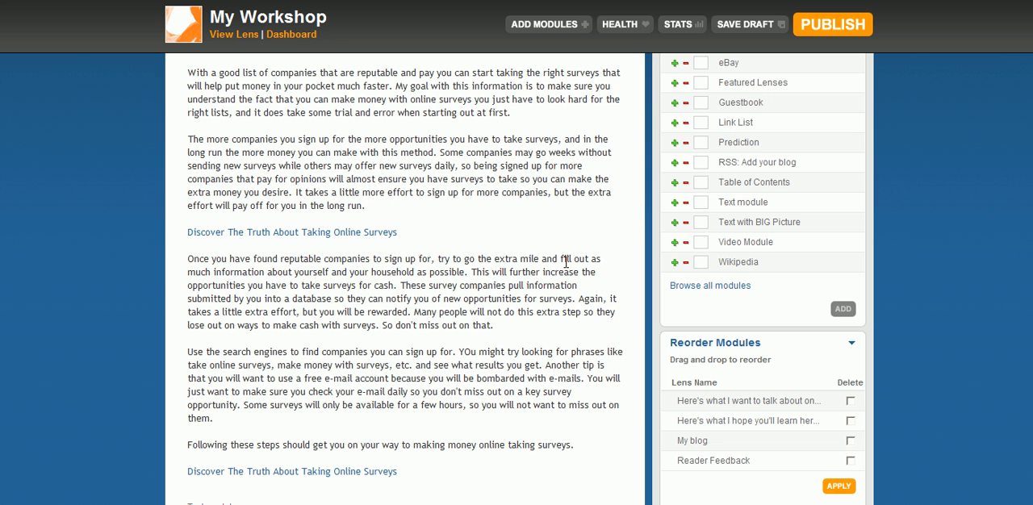
{"action": "scroll", "coordinate": [517, 279], "scroll_direction": "up", "scroll_amount": 5}
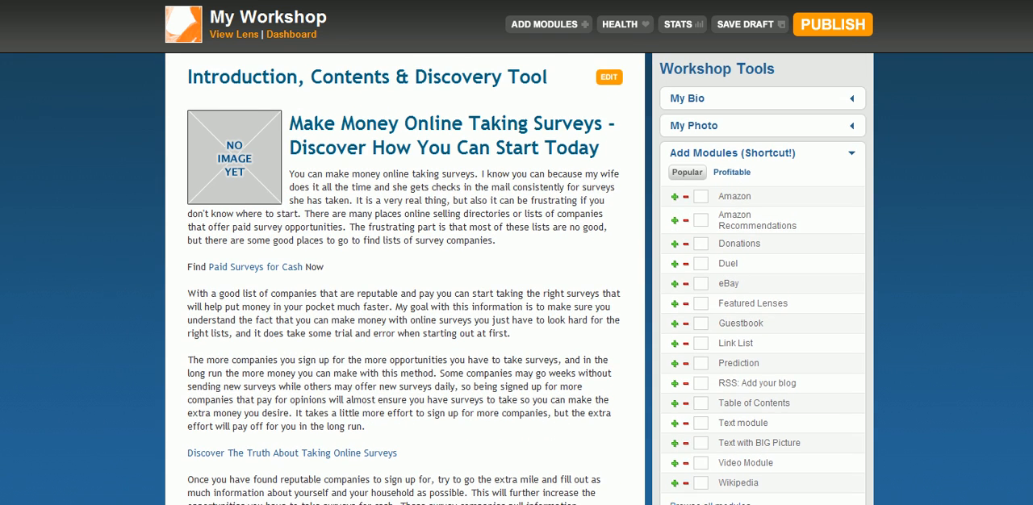
{"action": "scroll", "coordinate": [517, 278], "scroll_direction": "down", "scroll_amount": 2}
{"action": "scroll", "coordinate": [516, 278], "scroll_direction": "down", "scroll_amount": 6}
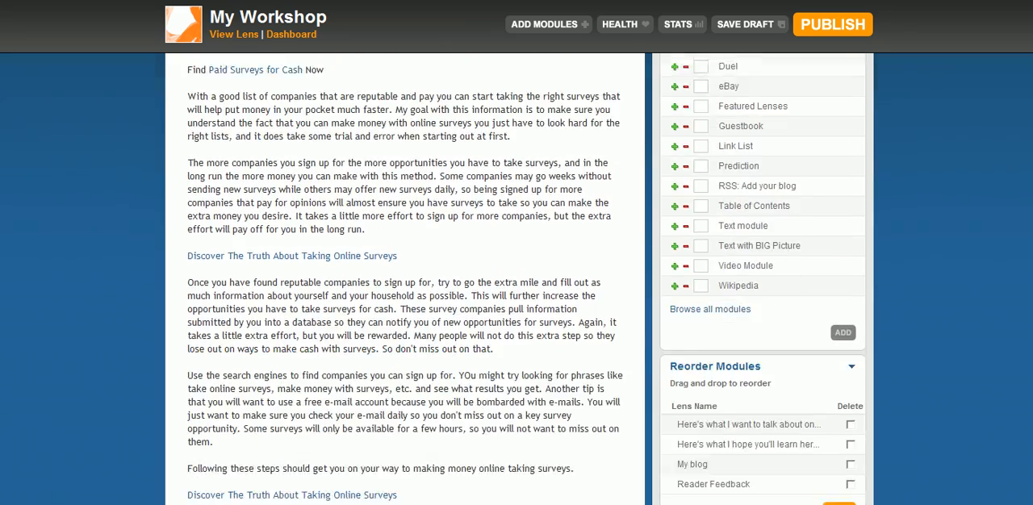
{"action": "scroll", "coordinate": [516, 278], "scroll_direction": "up", "scroll_amount": 8}
{"action": "scroll", "coordinate": [516, 279], "scroll_direction": "down", "scroll_amount": 2}
{"action": "scroll", "coordinate": [516, 278], "scroll_direction": "down", "scroll_amount": 1}
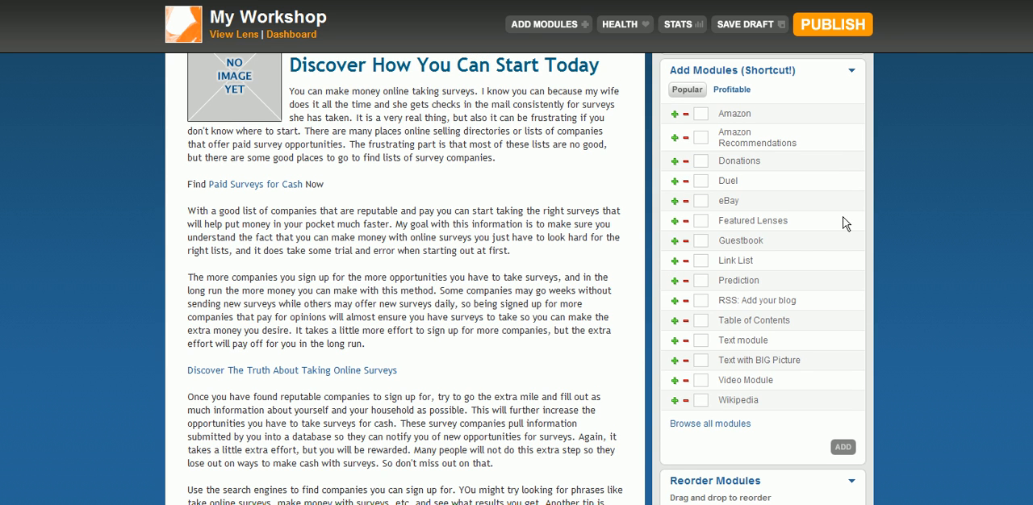
Add one Guestbook, one RSS: Add your blog, one Wikipedia and one Video Module to the lens
{"action": "left_click", "coordinate": [675, 242]}
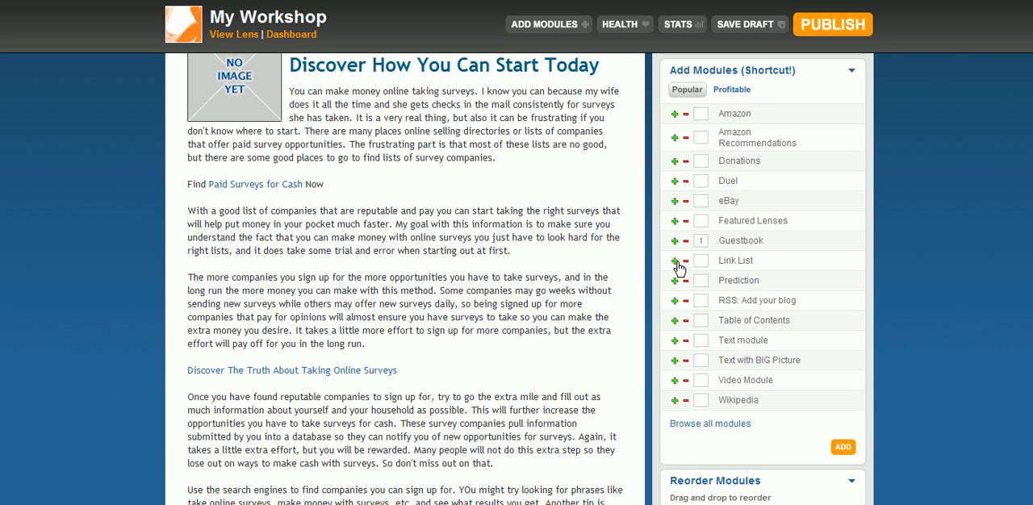
{"action": "left_click", "coordinate": [676, 301]}
{"action": "left_click", "coordinate": [675, 401]}
{"action": "left_click", "coordinate": [675, 382]}
{"action": "scroll", "coordinate": [516, 278], "scroll_direction": "down", "scroll_amount": 5}
{"action": "scroll", "coordinate": [517, 278], "scroll_direction": "up", "scroll_amount": 3}
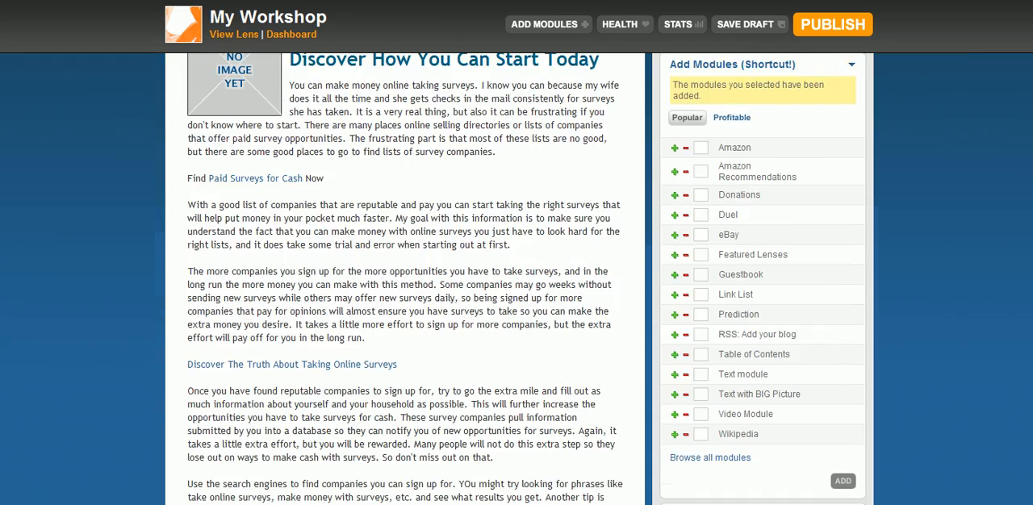
Open the New RSS: Add your blog module for editing and title it "Paid Surveys for Cash Blog RSS"
{"action": "scroll", "coordinate": [1031, 230], "scroll_direction": "down", "scroll_amount": 4}
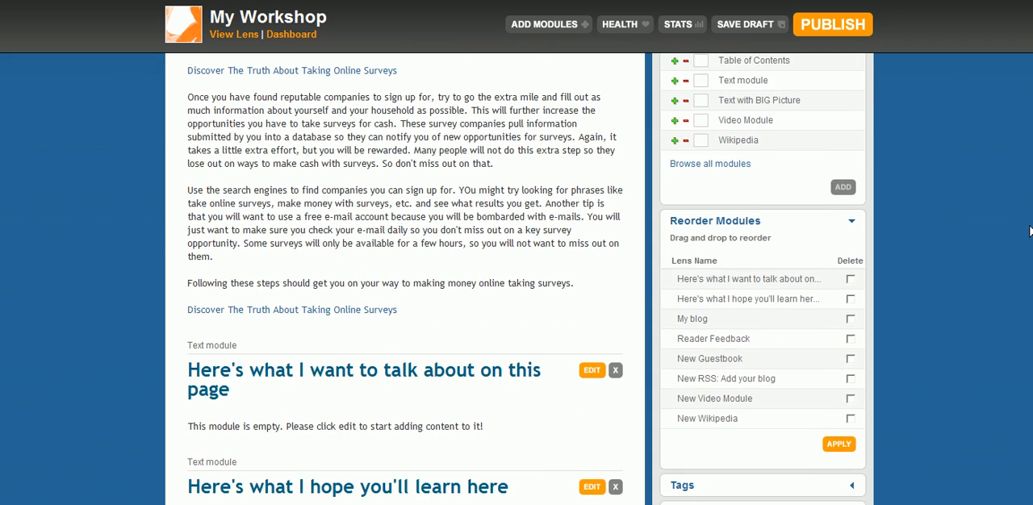
{"action": "scroll", "coordinate": [1030, 230], "scroll_direction": "down", "scroll_amount": 2}
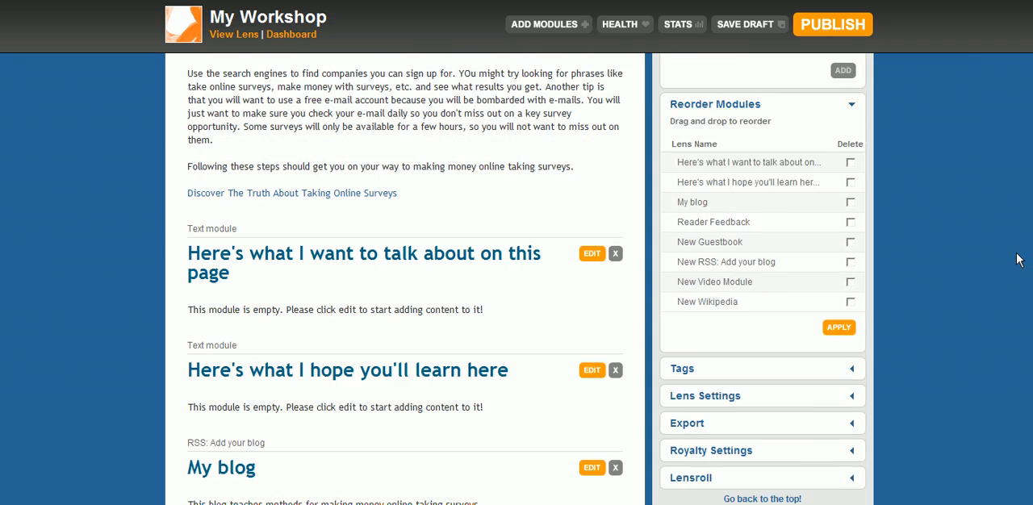
{"action": "scroll", "coordinate": [1009, 275], "scroll_direction": "down", "scroll_amount": 3}
{"action": "scroll", "coordinate": [1000, 307], "scroll_direction": "down", "scroll_amount": 3}
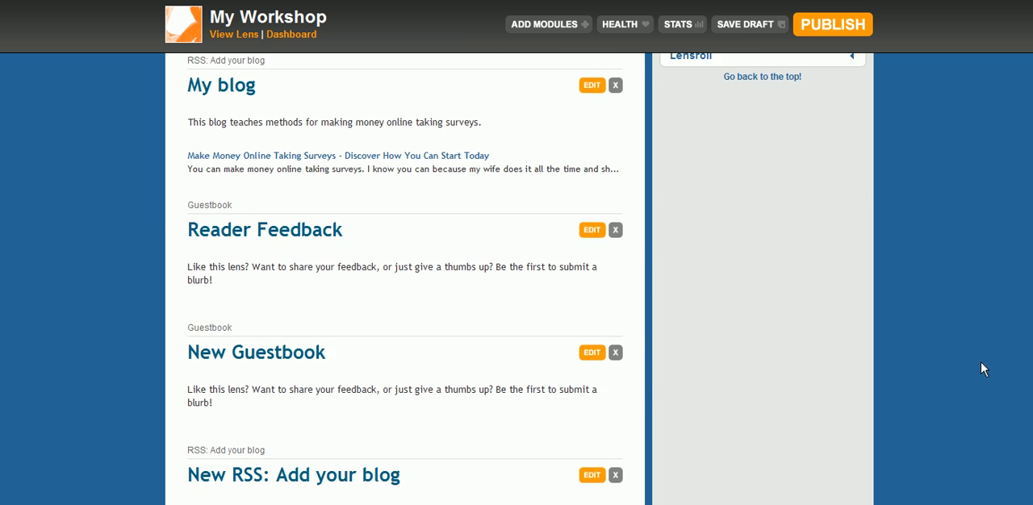
{"action": "scroll", "coordinate": [977, 379], "scroll_direction": "down", "scroll_amount": 3}
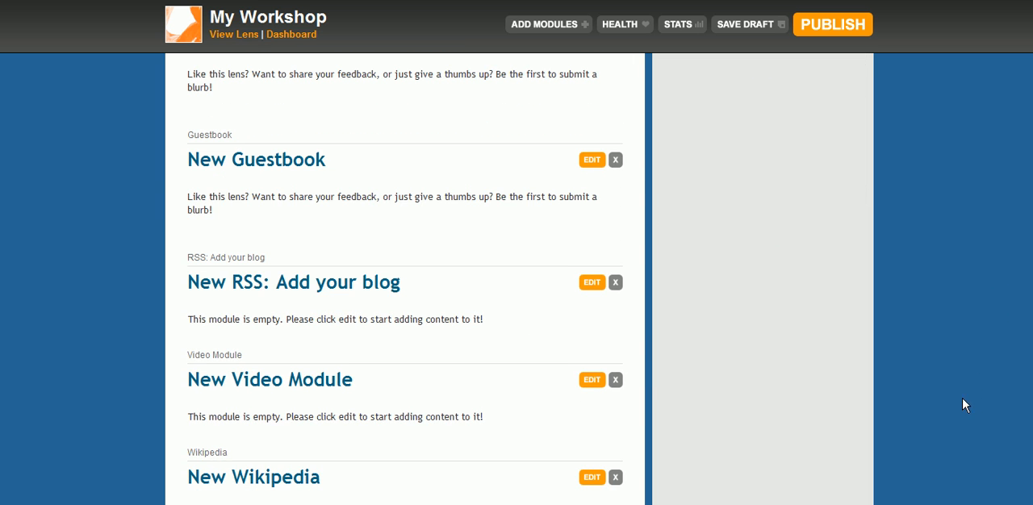
{"action": "left_click", "coordinate": [591, 282]}
{"action": "scroll", "coordinate": [330, 307], "scroll_direction": "down", "scroll_amount": 3}
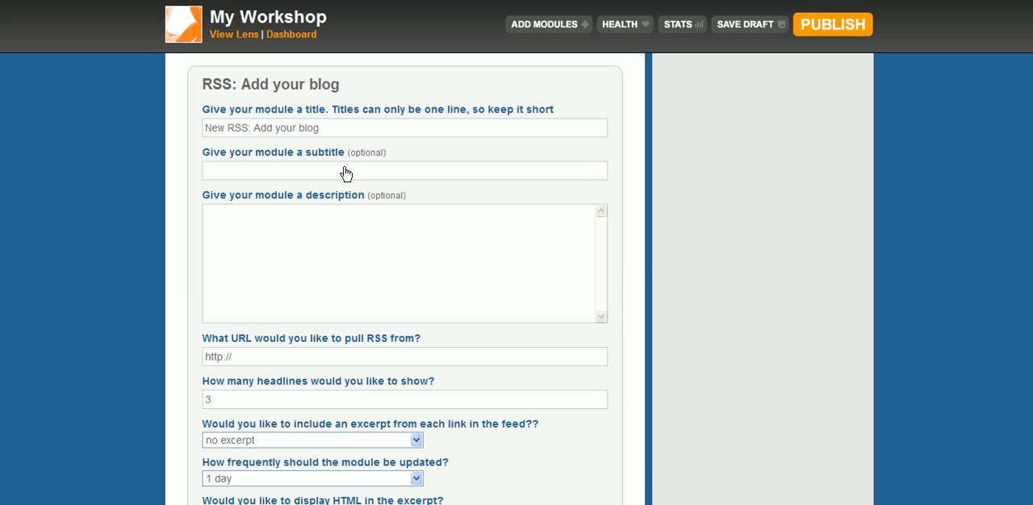
{"action": "left_click_drag", "start_coordinate": [331, 129], "coordinate": [198, 164]}
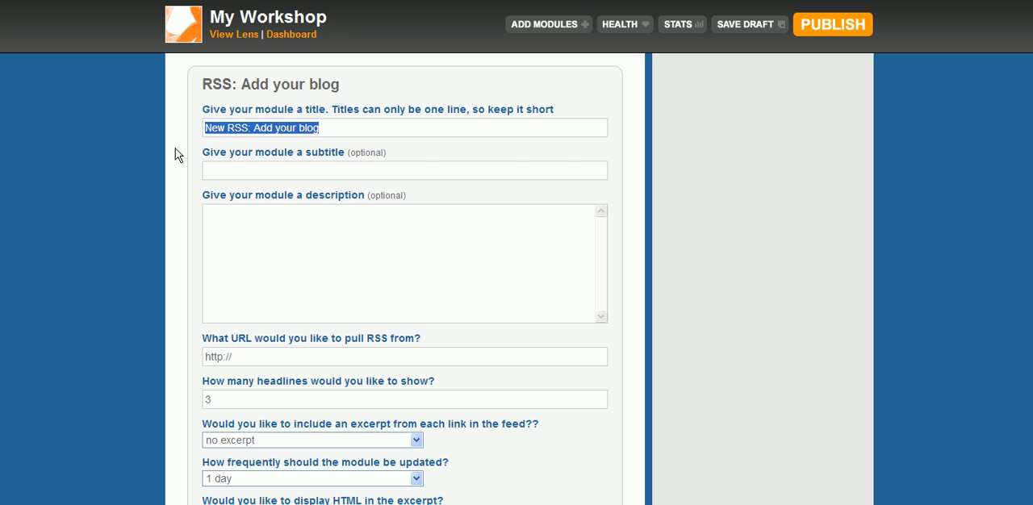
{"action": "type", "text": "Paid Surveys for Cash Blog RSS"}
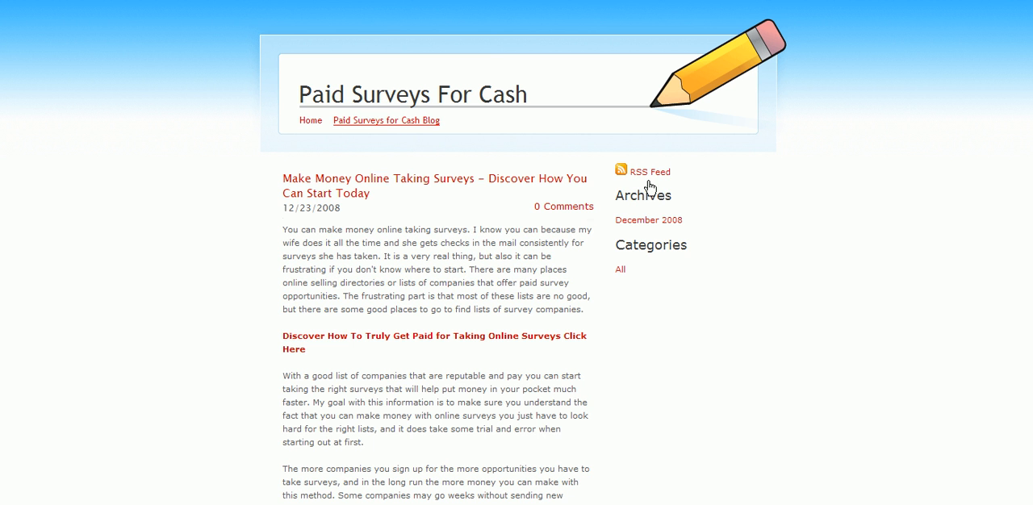
{"action": "left_click", "coordinate": [643, 173]}
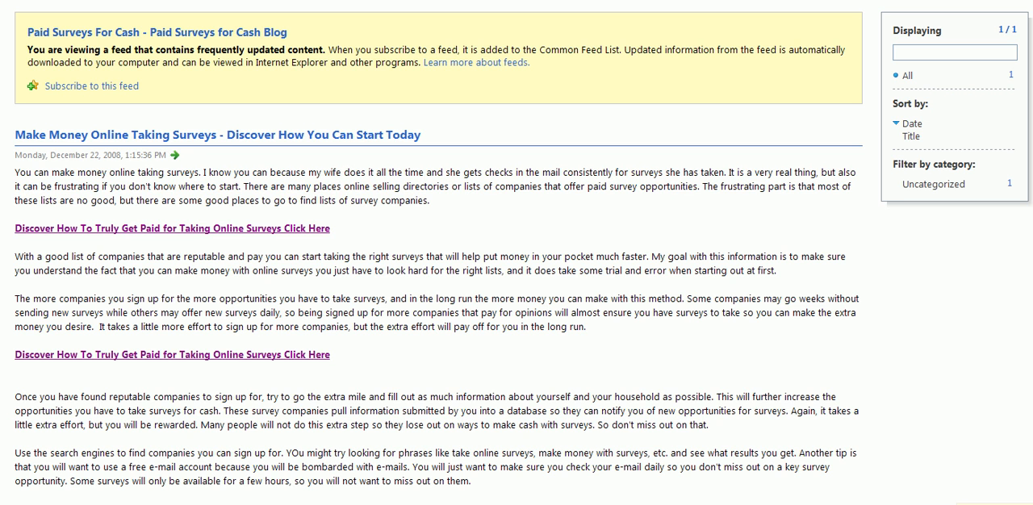
{"action": "left_click", "coordinate": [230, 1]}
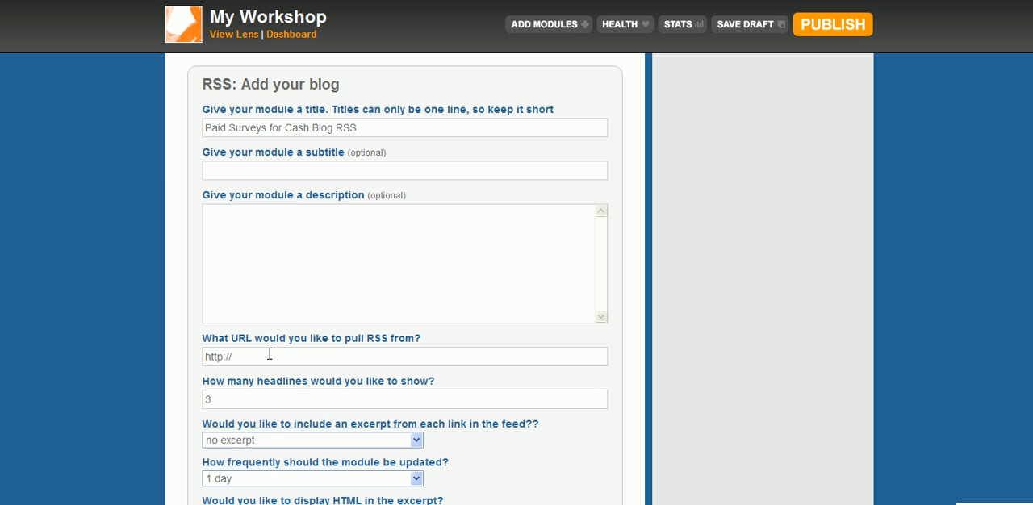
{"action": "left_click_drag", "start_coordinate": [270, 355], "coordinate": [125, 320]}
{"action": "type", "text": "http://paidsurveysforcash.weebly.com/1/feed"}
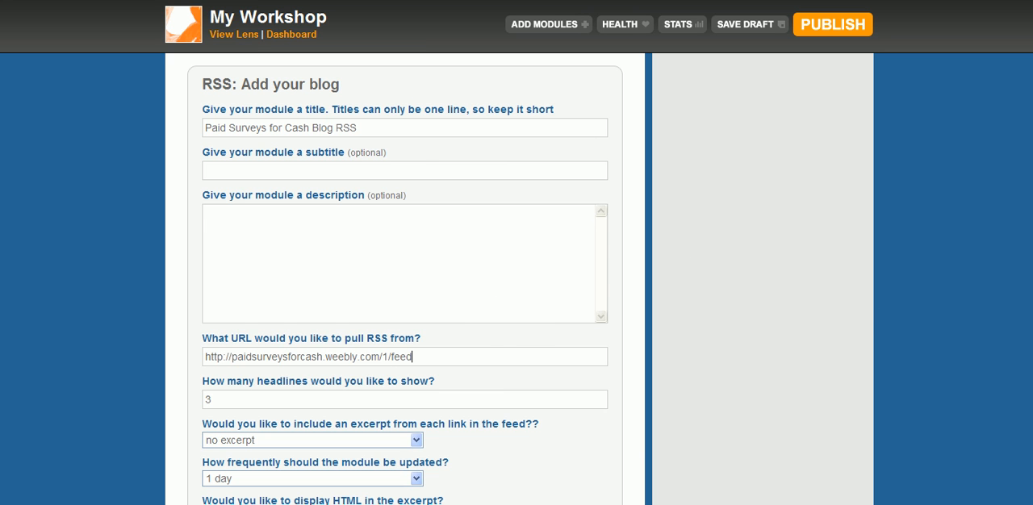
Set the RSS module to a 100-character excerpt and weekly updates, and save it
{"action": "scroll", "coordinate": [404, 278], "scroll_direction": "down", "scroll_amount": 3}
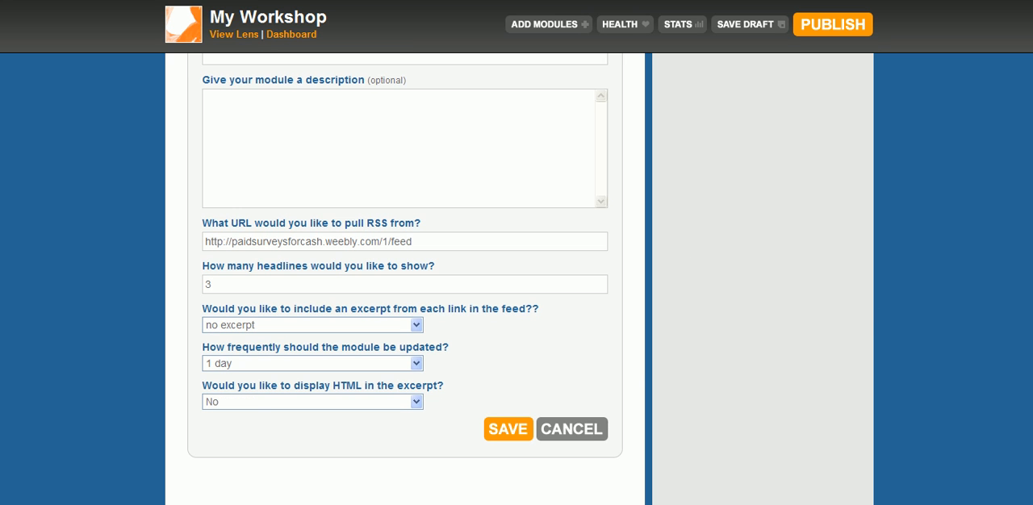
{"action": "left_click", "coordinate": [397, 325]}
{"action": "left_click", "coordinate": [372, 353]}
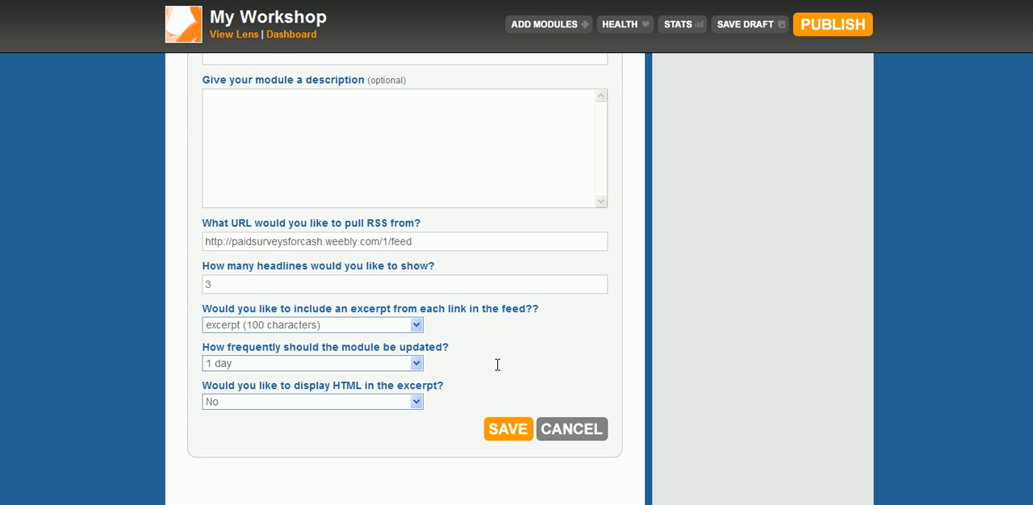
{"action": "left_click", "coordinate": [373, 364]}
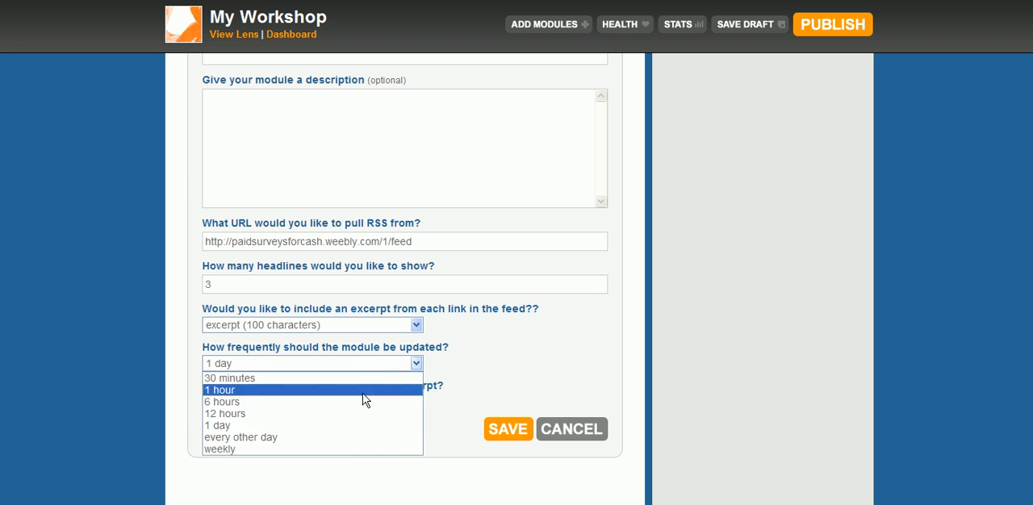
{"action": "left_click", "coordinate": [349, 449]}
{"action": "scroll", "coordinate": [581, 284], "scroll_direction": "up", "scroll_amount": 1}
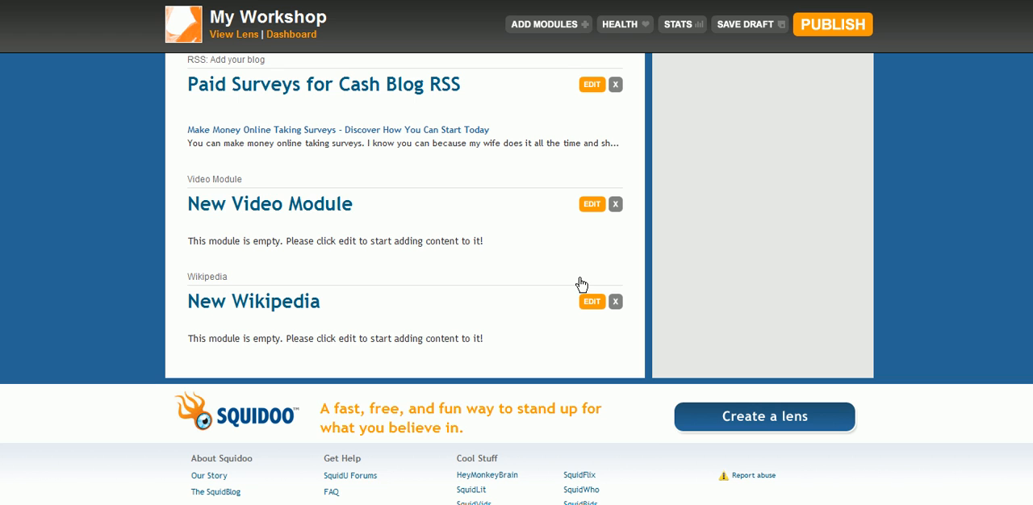
Open the New Video Module for editing, and search YouTube in a new browser tab for "online surveys"
{"action": "left_click", "coordinate": [592, 205]}
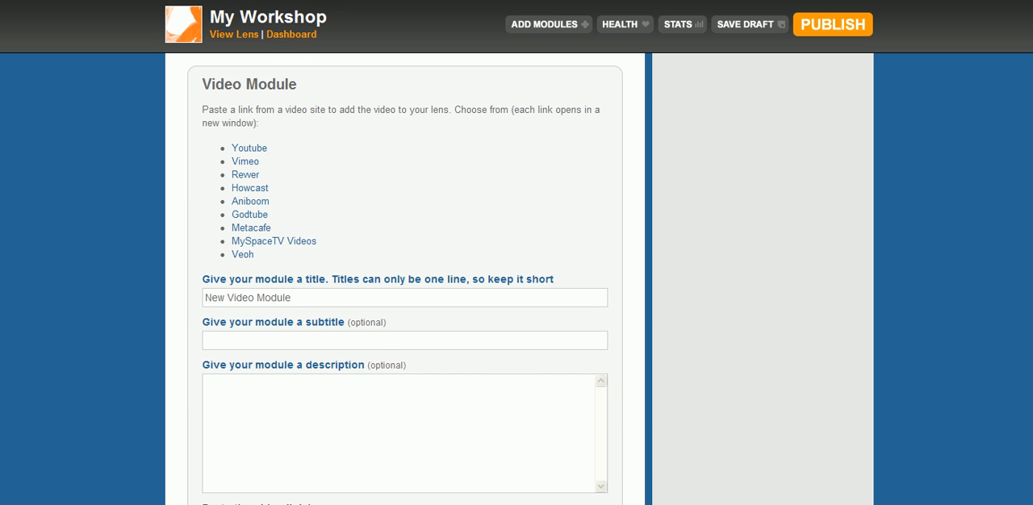
{"action": "key", "text": "ctrl+t"}
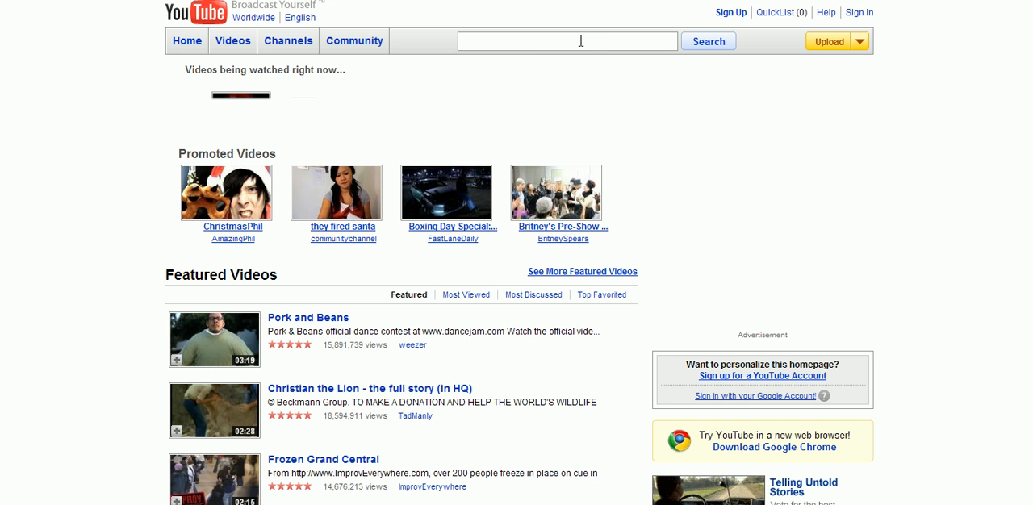
{"action": "left_click", "coordinate": [581, 41]}
{"action": "type", "text": "online surveys"}
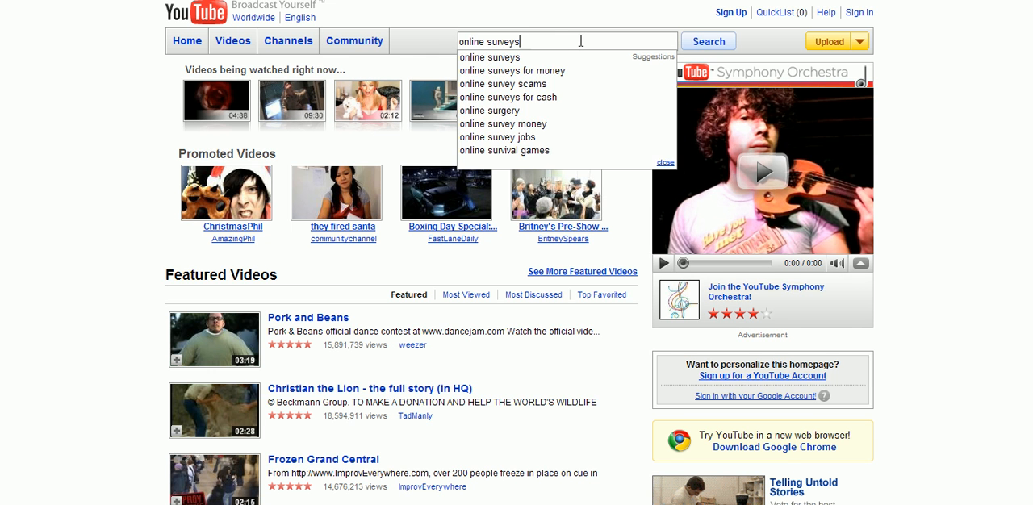
{"action": "key", "text": "Return"}
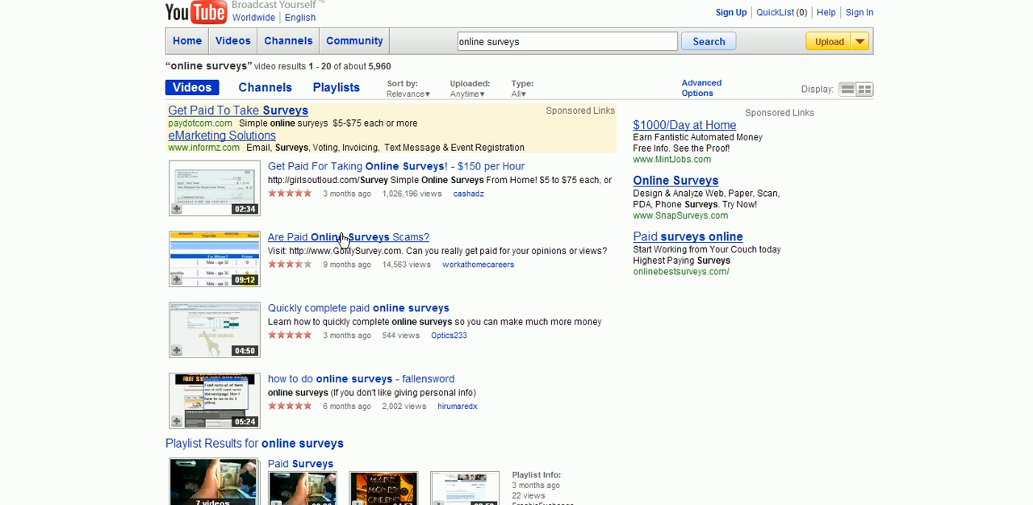
Copy the URL of the YouTube video "Get Paid For Taking Online Surveys! - $150 per Hour" and paste it as the Video Module's link
{"action": "left_click", "coordinate": [453, 164]}
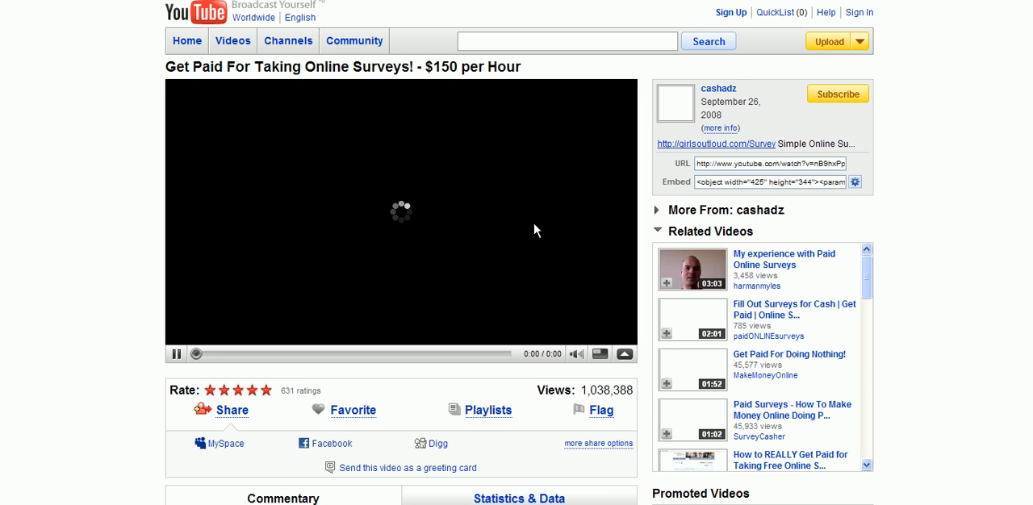
{"action": "left_click", "coordinate": [701, 165]}
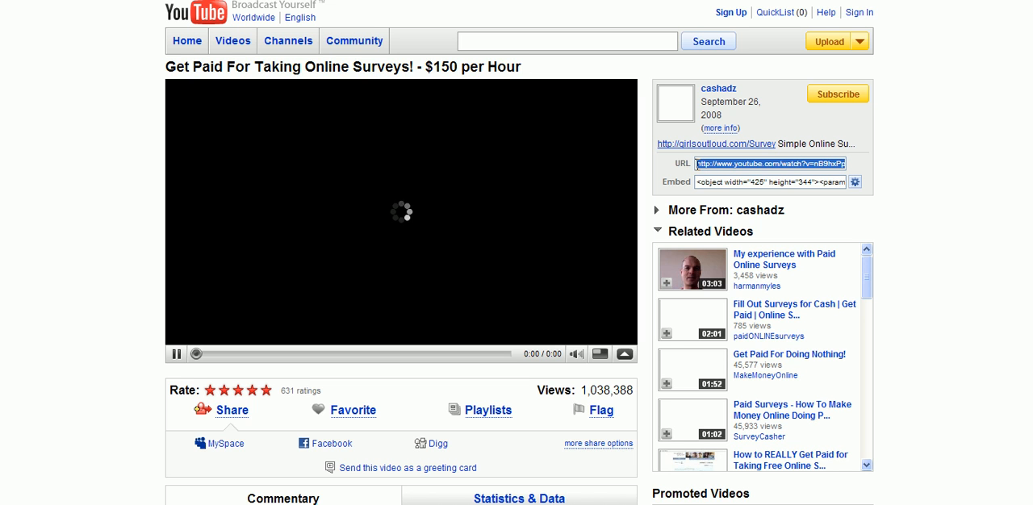
{"action": "right_click", "coordinate": [706, 167]}
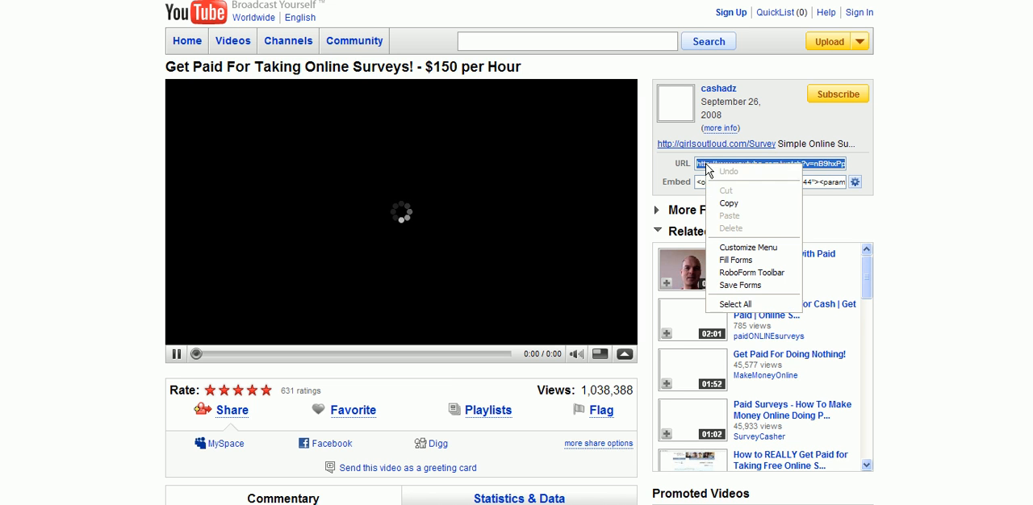
{"action": "left_click", "coordinate": [729, 204]}
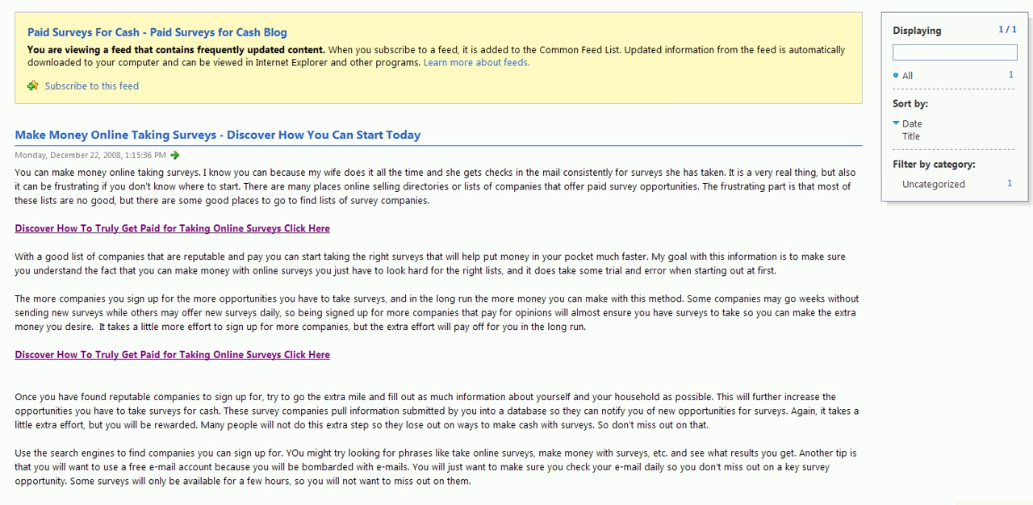
{"action": "left_click", "coordinate": [241, 1]}
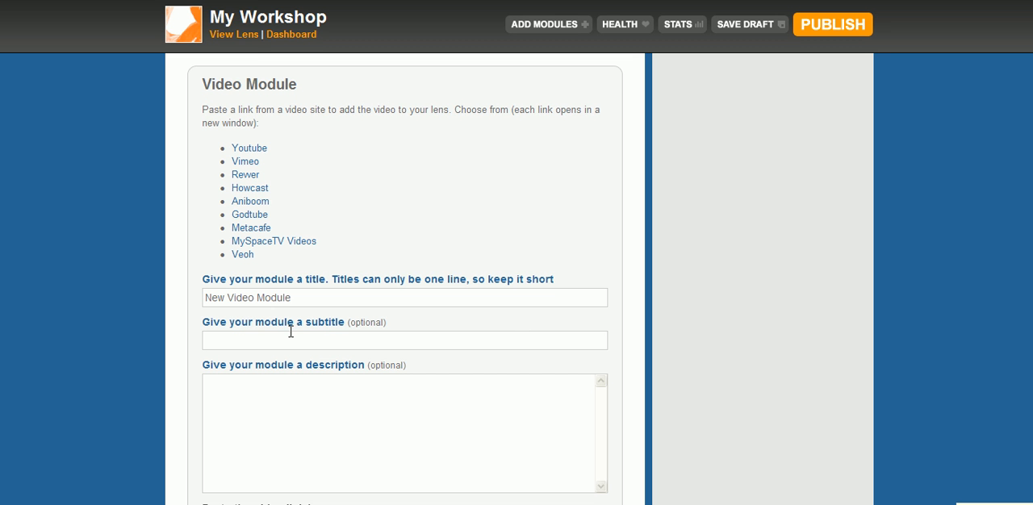
{"action": "scroll", "coordinate": [405, 278], "scroll_direction": "down", "scroll_amount": 2}
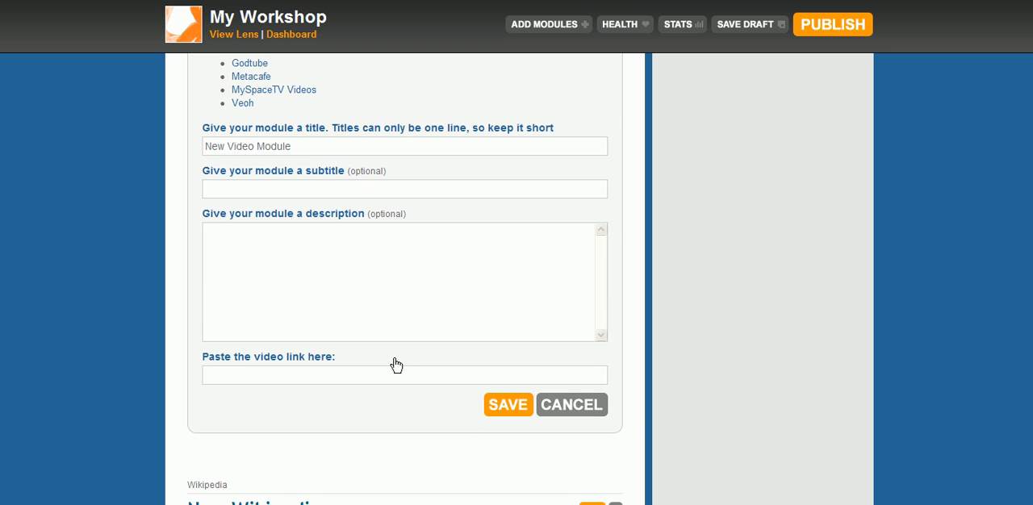
{"action": "key", "text": "ctrl+v"}
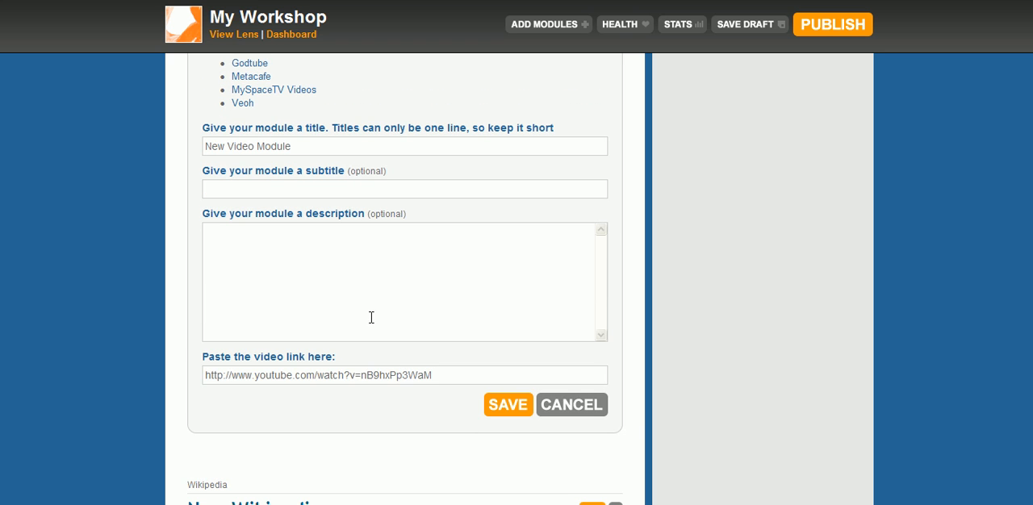
Title the video module "Paid Surveys for Cash Video" and save it, dismissing any alert
{"action": "left_click_drag", "start_coordinate": [293, 146], "coordinate": [165, 131]}
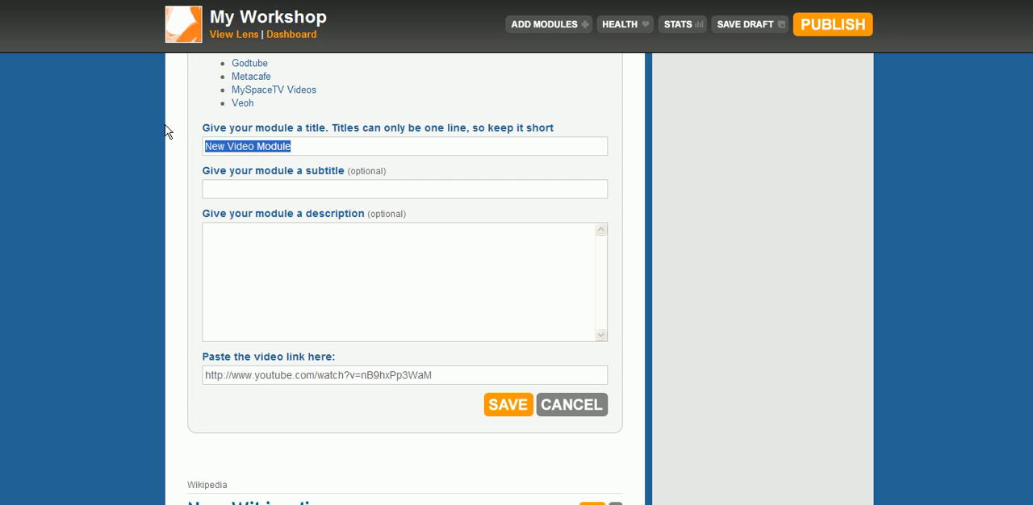
{"action": "type", "text": "Paid Su"}
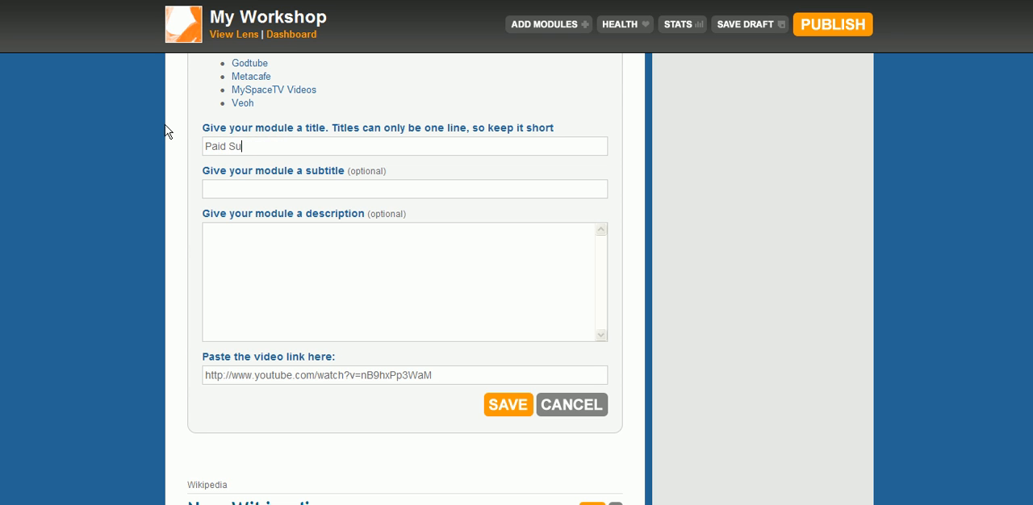
{"action": "type", "text": "rveys for Cash Video"}
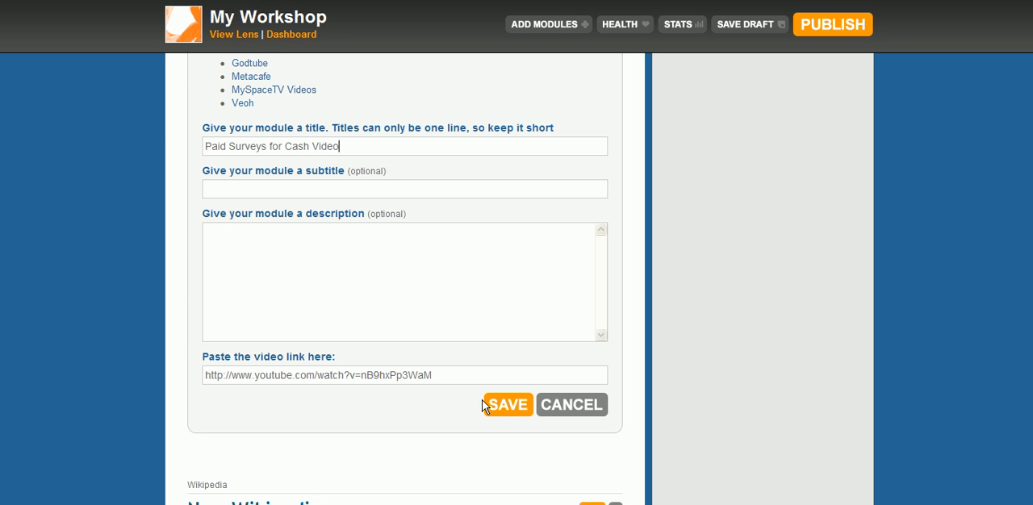
{"action": "left_click", "coordinate": [502, 408]}
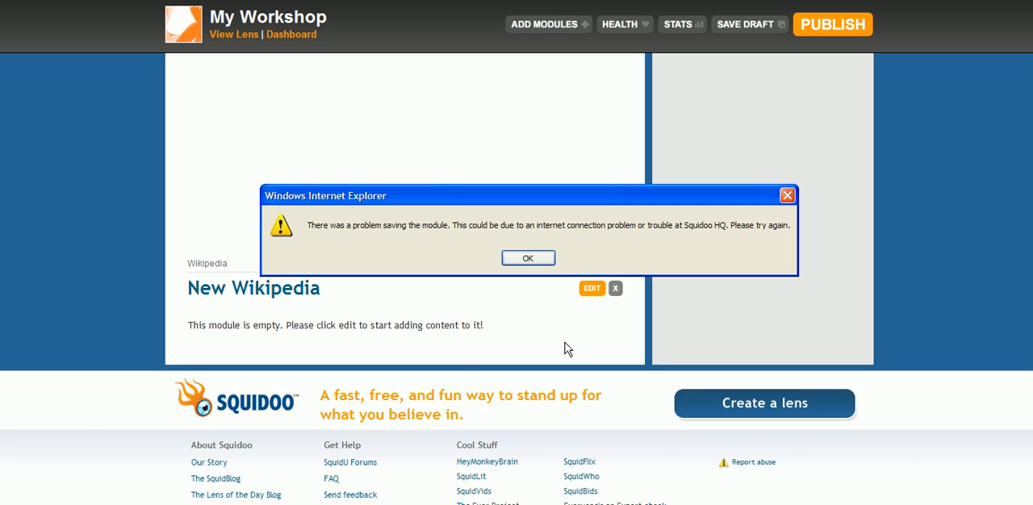
{"action": "left_click", "coordinate": [528, 258]}
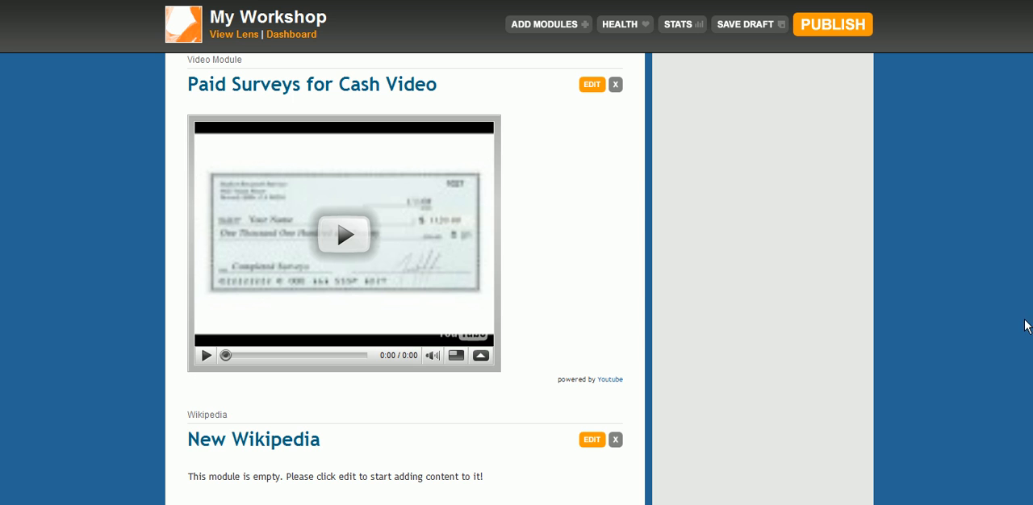
Open the New Wikipedia module for editing and shorten its title to "Wikipedia"
{"action": "scroll", "coordinate": [405, 278], "scroll_direction": "up", "scroll_amount": 4}
{"action": "scroll", "coordinate": [406, 279], "scroll_direction": "down", "scroll_amount": 4}
{"action": "scroll", "coordinate": [758, 468], "scroll_direction": "down", "scroll_amount": 2}
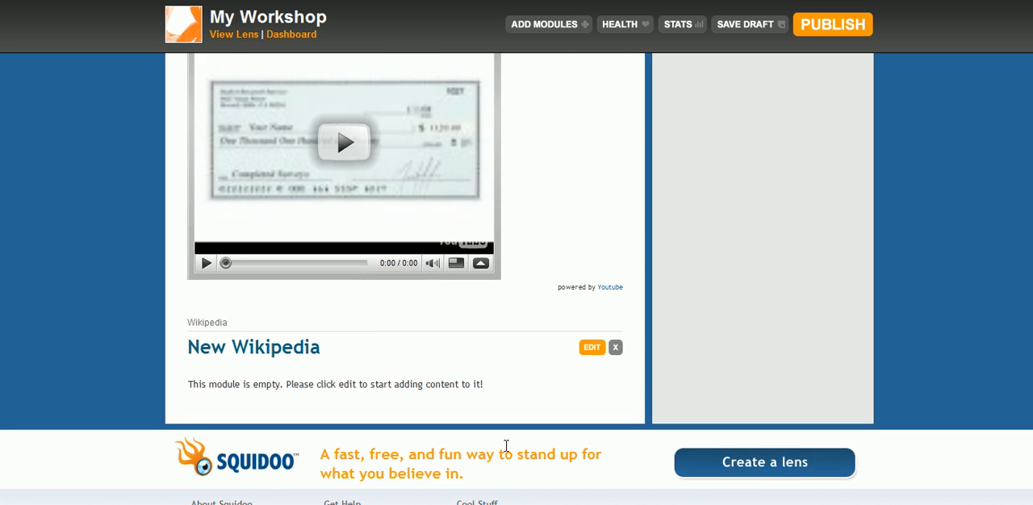
{"action": "left_click", "coordinate": [589, 348]}
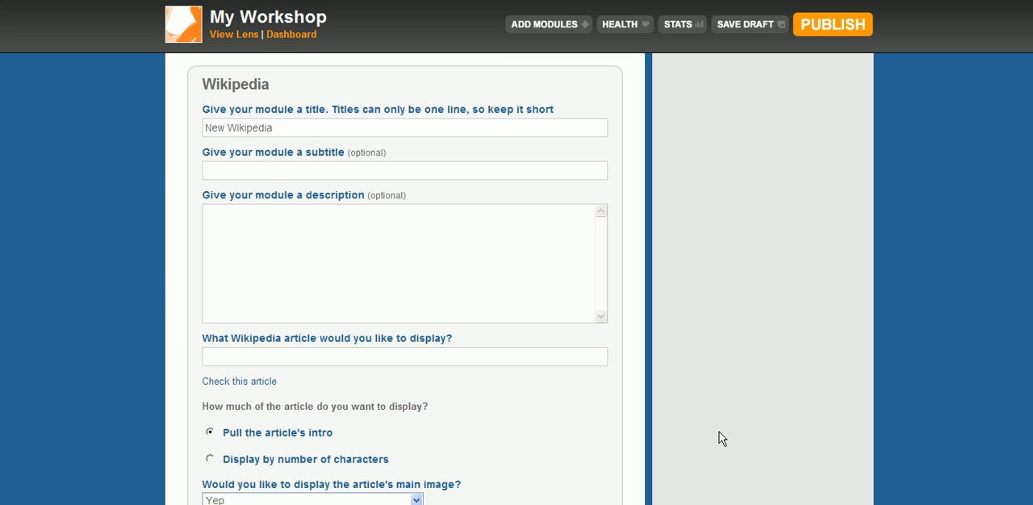
{"action": "scroll", "coordinate": [405, 279], "scroll_direction": "up", "scroll_amount": 1}
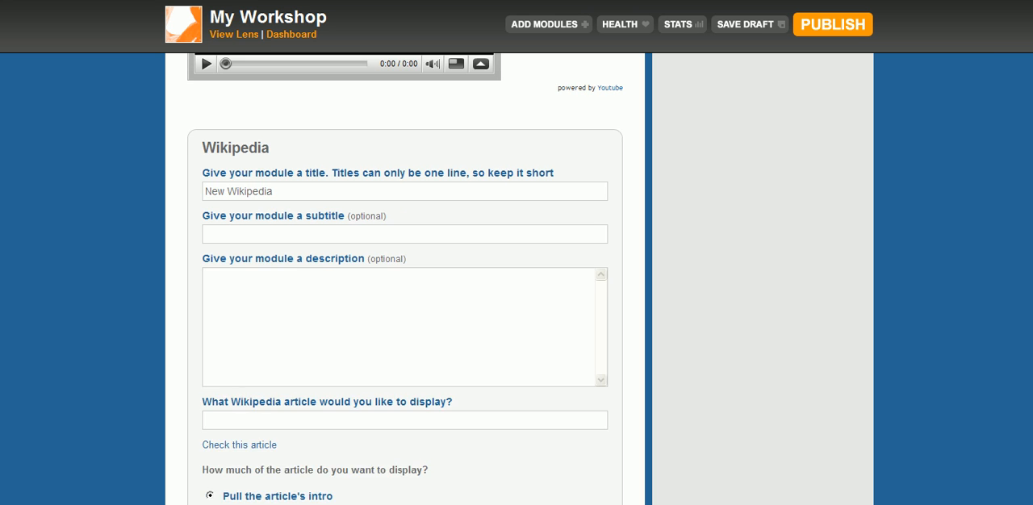
{"action": "scroll", "coordinate": [405, 279], "scroll_direction": "down", "scroll_amount": 1}
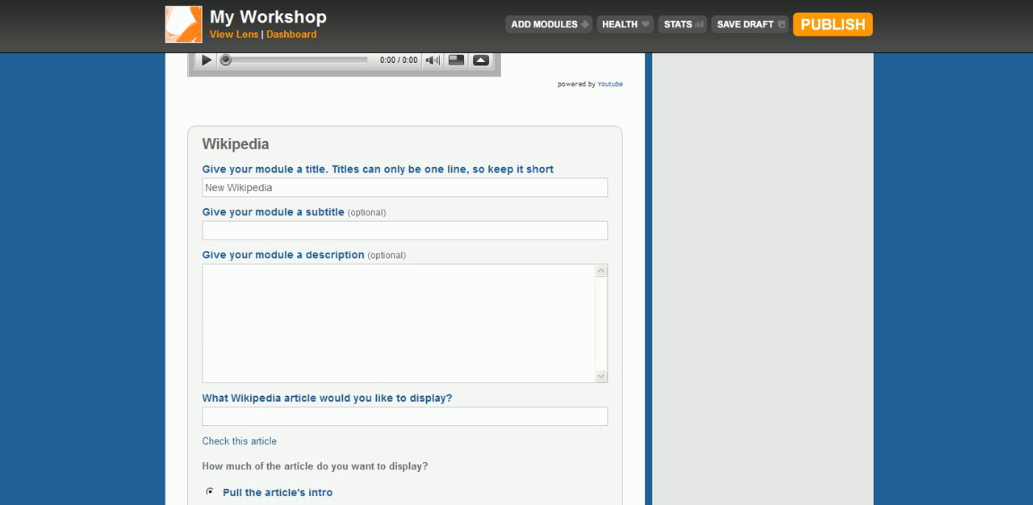
{"action": "double_click", "coordinate": [213, 187]}
{"action": "key", "text": "BackSpace"}
{"action": "scroll", "coordinate": [403, 283], "scroll_direction": "down", "scroll_amount": 3}
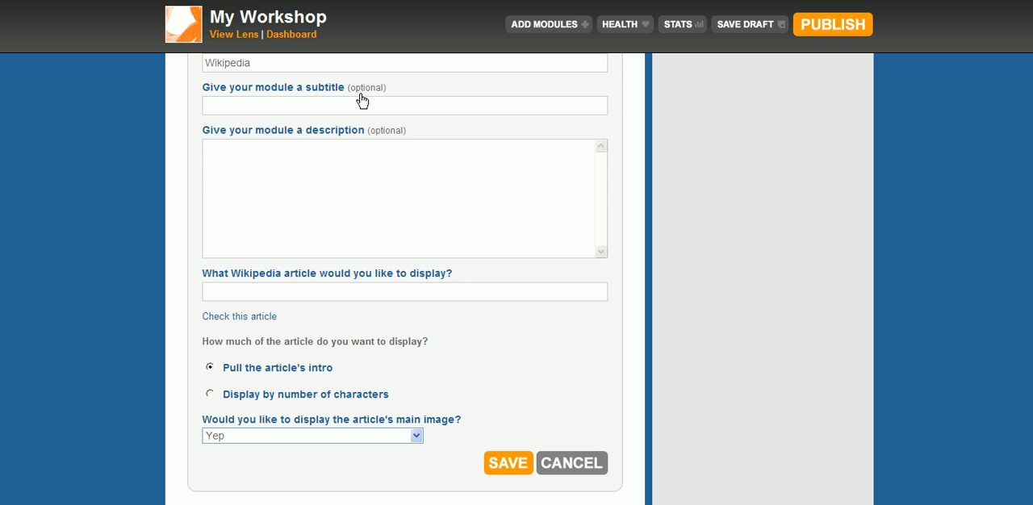
Open Wikipedia in a new browser tab and search it in English for "online surveys"
{"action": "key", "text": "ctrl+t"}
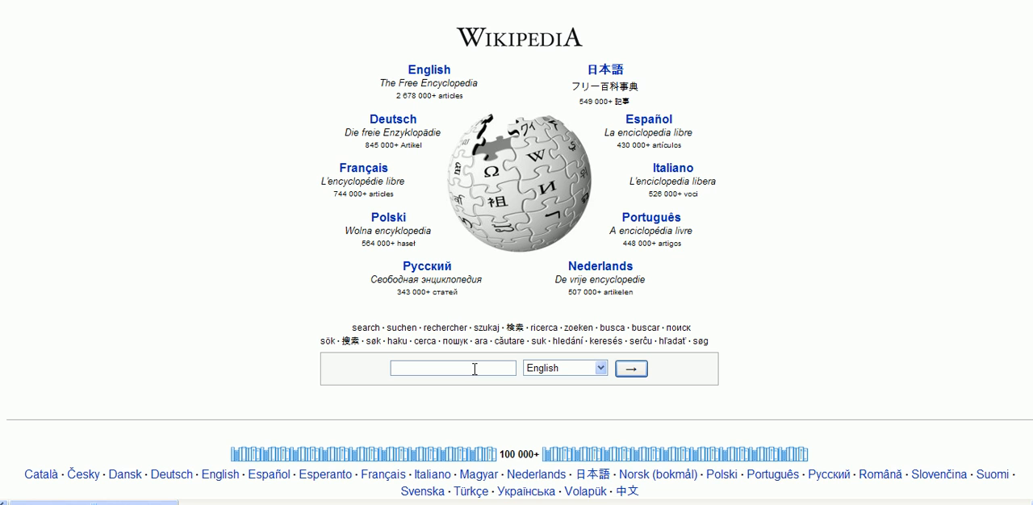
{"action": "left_click", "coordinate": [475, 368]}
{"action": "type", "text": "online surveys"}
{"action": "key", "text": "Return"}
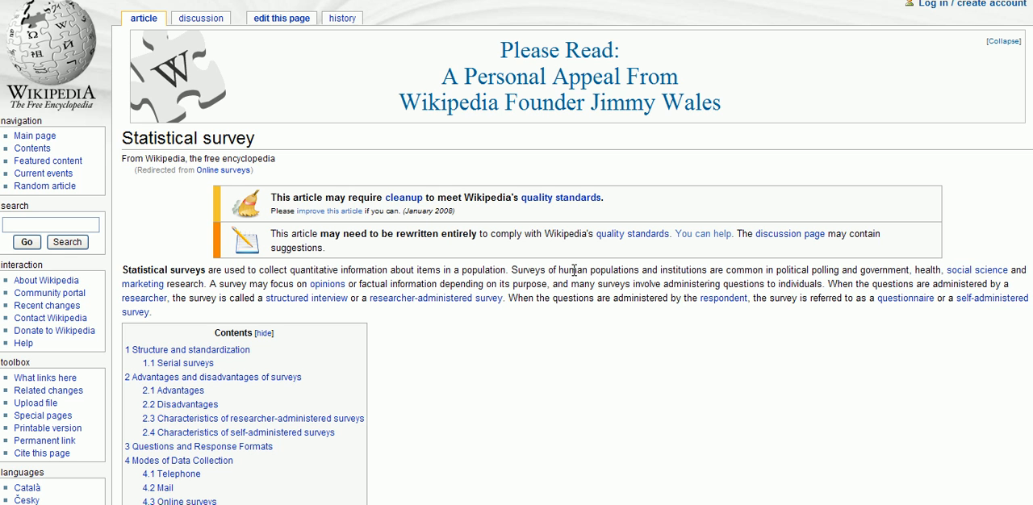
Look up the Wikipedia article for "paid surveys"
{"action": "left_click", "coordinate": [40, 221]}
{"action": "type", "text": "paid surveys"}
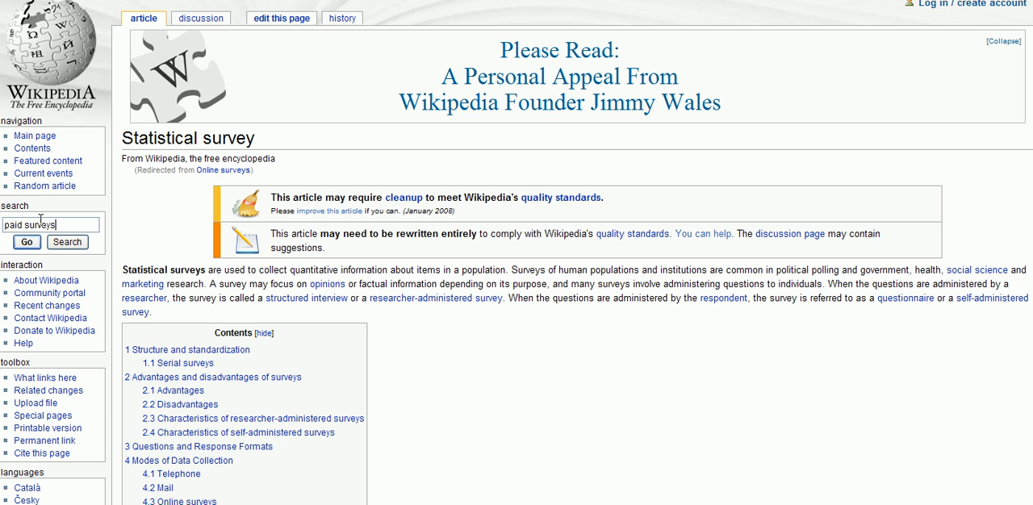
{"action": "left_click", "coordinate": [31, 244]}
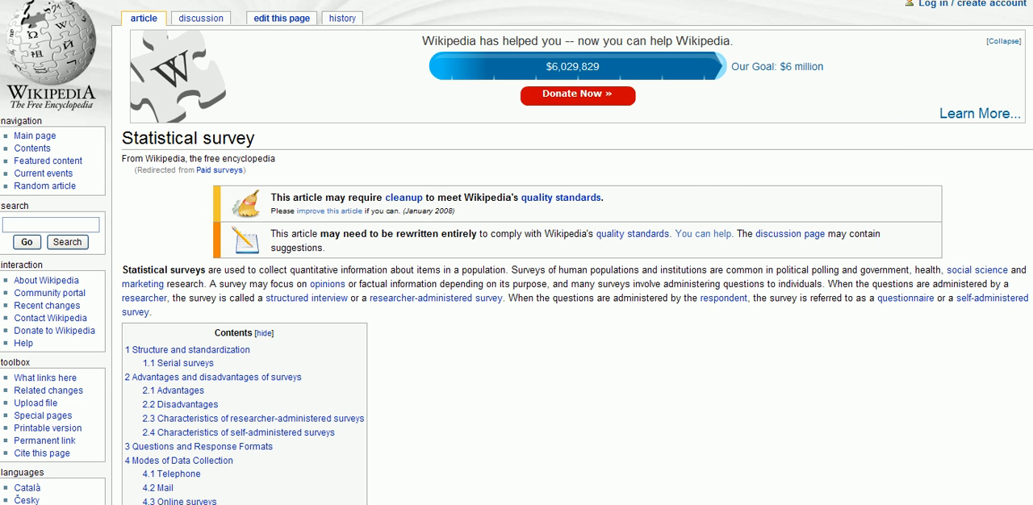
Read through the Statistical survey article, including its online surveys section, related topics and references, to judge whether it suits the page
{"action": "scroll", "coordinate": [517, 253], "scroll_direction": "down", "scroll_amount": 15}
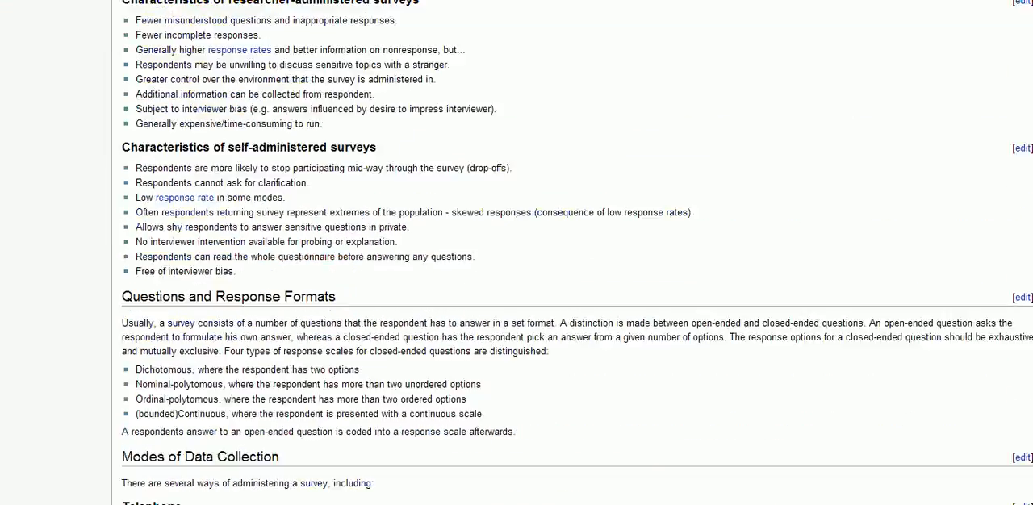
{"action": "scroll", "coordinate": [517, 253], "scroll_direction": "down", "scroll_amount": 1}
{"action": "scroll", "coordinate": [516, 252], "scroll_direction": "up", "scroll_amount": 5}
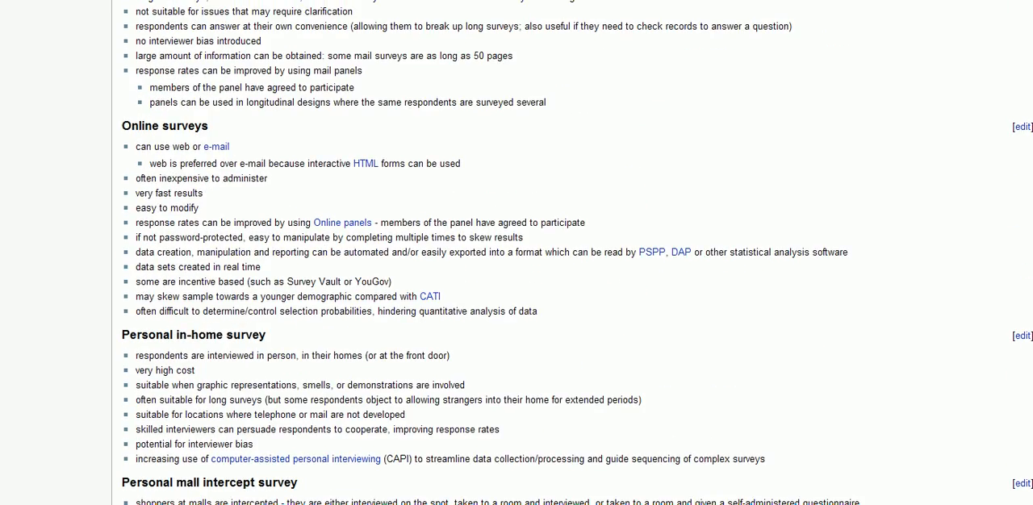
{"action": "scroll", "coordinate": [516, 252], "scroll_direction": "down", "scroll_amount": 10}
{"action": "scroll", "coordinate": [517, 253], "scroll_direction": "down", "scroll_amount": 3}
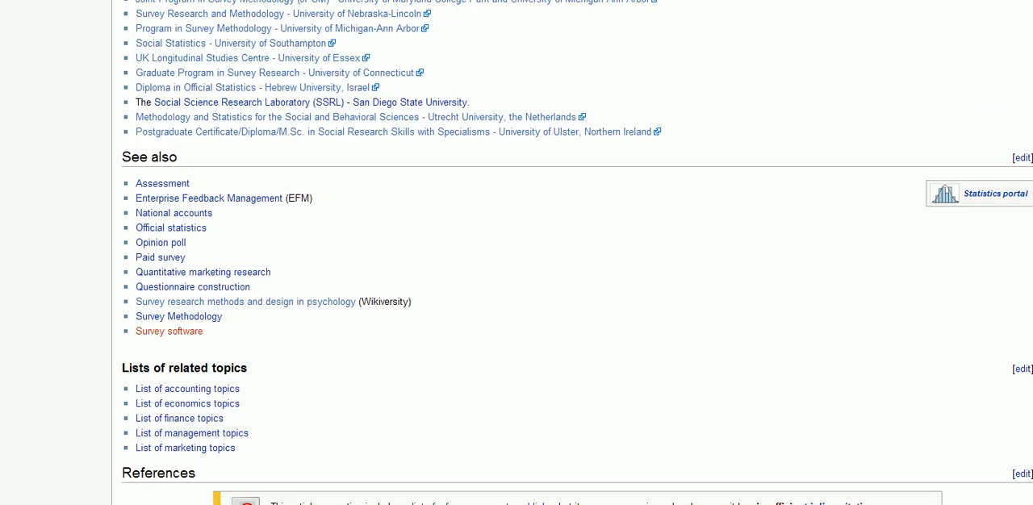
{"action": "scroll", "coordinate": [516, 252], "scroll_direction": "down", "scroll_amount": 2}
{"action": "scroll", "coordinate": [516, 323], "scroll_direction": "down", "scroll_amount": 3}
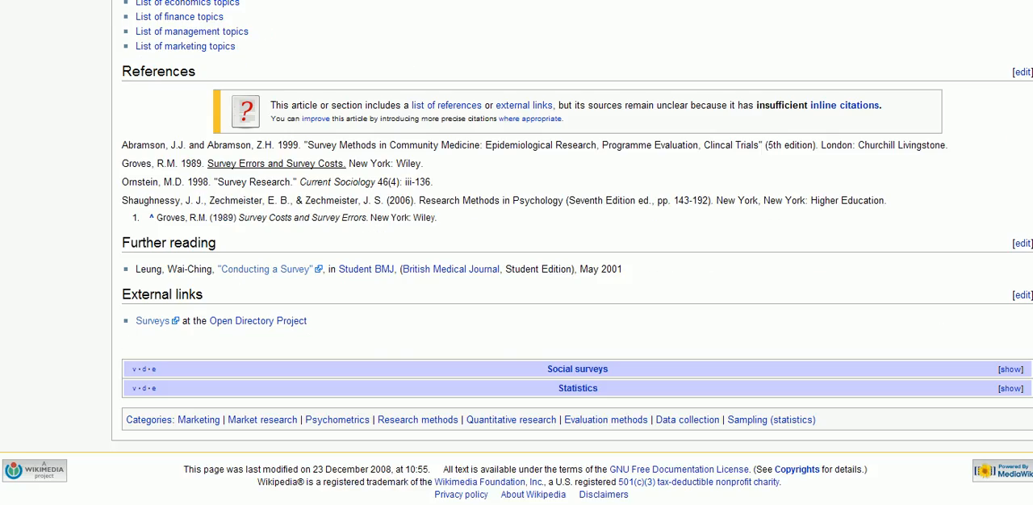
{"action": "left_click_drag", "start_coordinate": [1032, 355], "coordinate": [998, 8]}
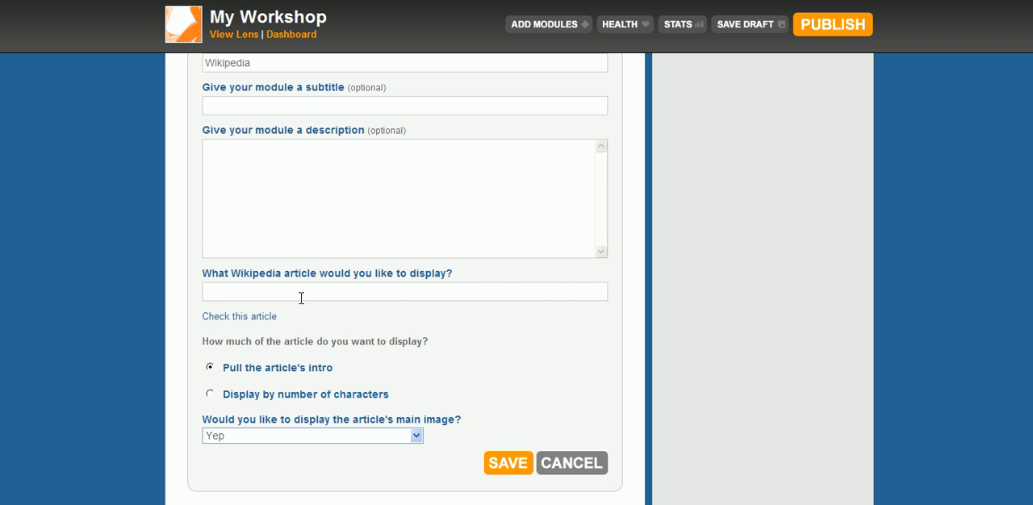
{"action": "type", "text": "http://en.wikipedia.org/wiki/Paid_surveys"}
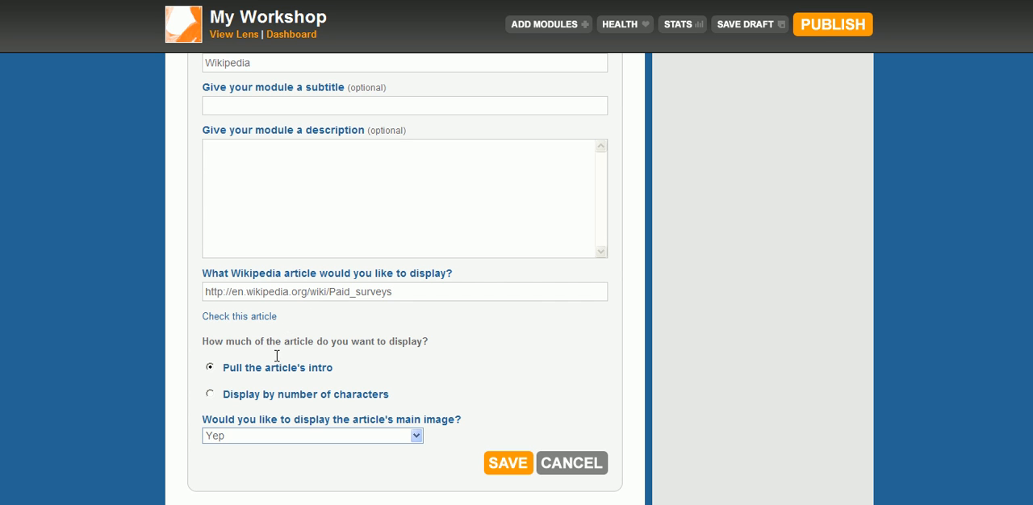
{"action": "left_click", "coordinate": [338, 438]}
{"action": "left_click", "coordinate": [338, 441]}
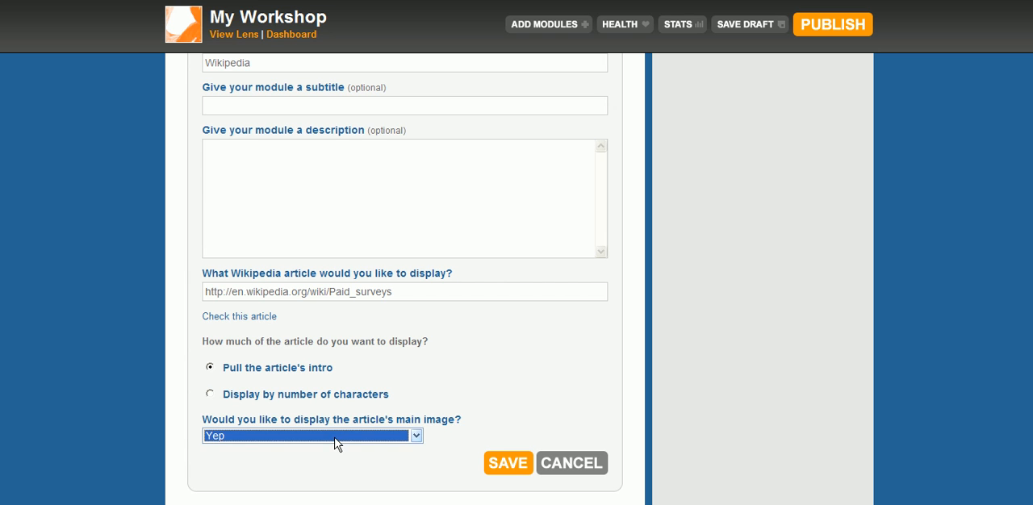
{"action": "left_click", "coordinate": [335, 439]}
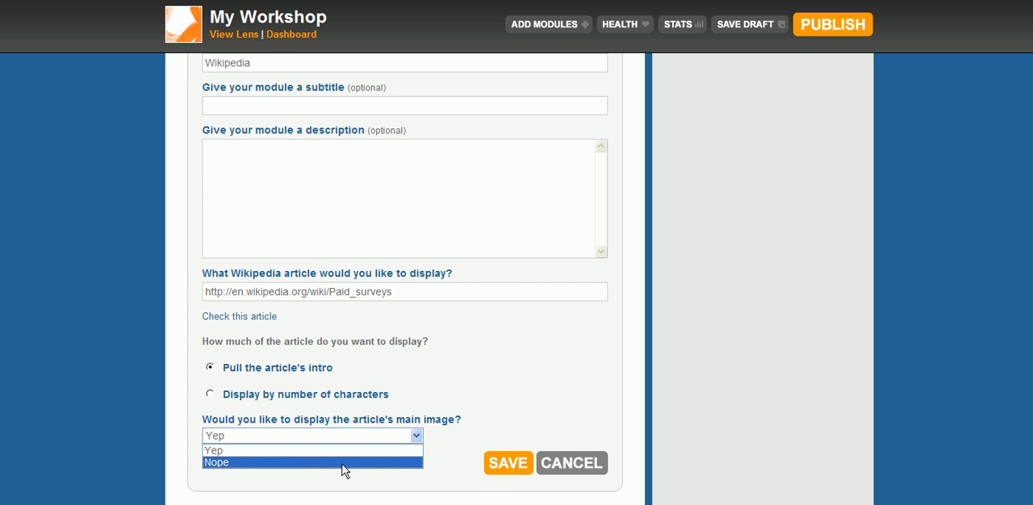
{"action": "left_click", "coordinate": [336, 463]}
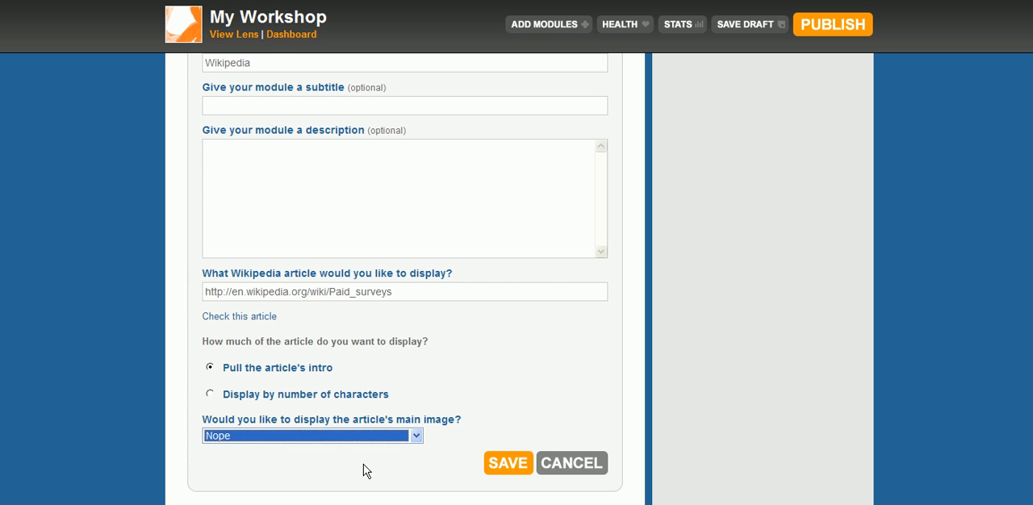
{"action": "left_click", "coordinate": [517, 471]}
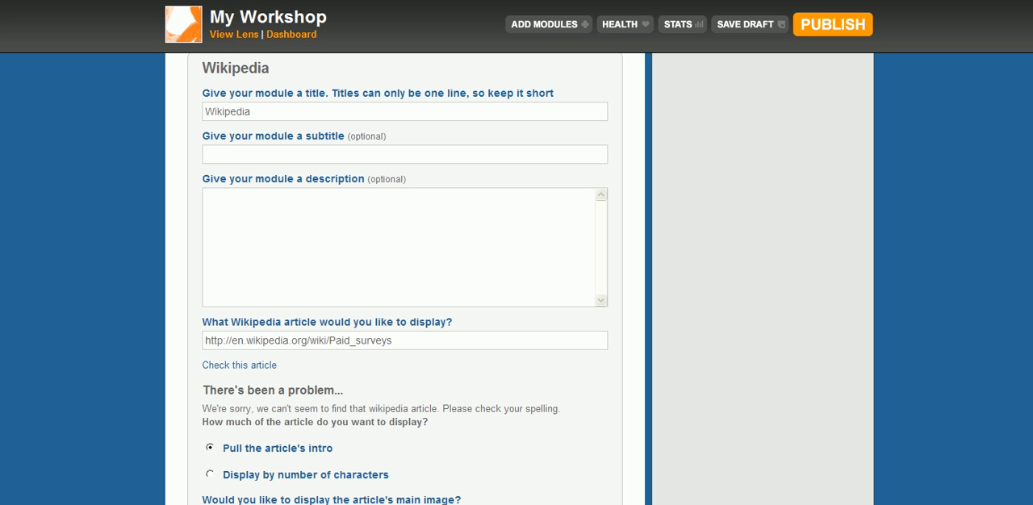
Switch back to Wikipedia's language portal page and search for "surveys" instead
{"action": "key", "text": "ctrl+Tab"}
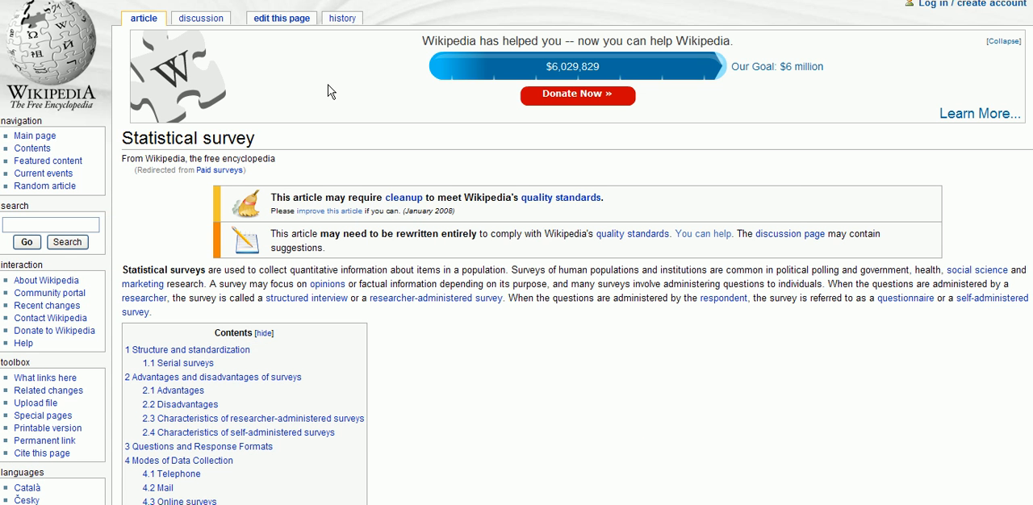
{"action": "key", "text": "alt+Left"}
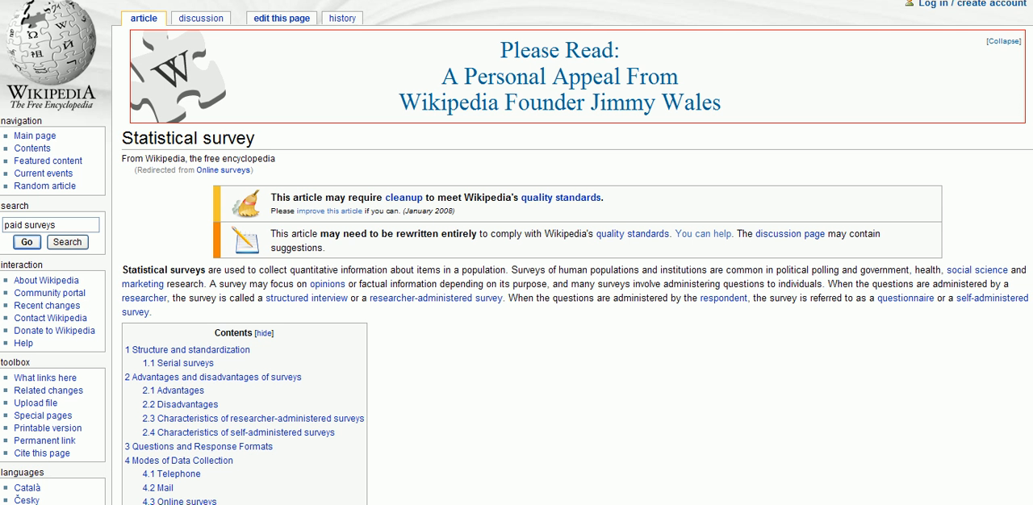
{"action": "key", "text": "alt+Left"}
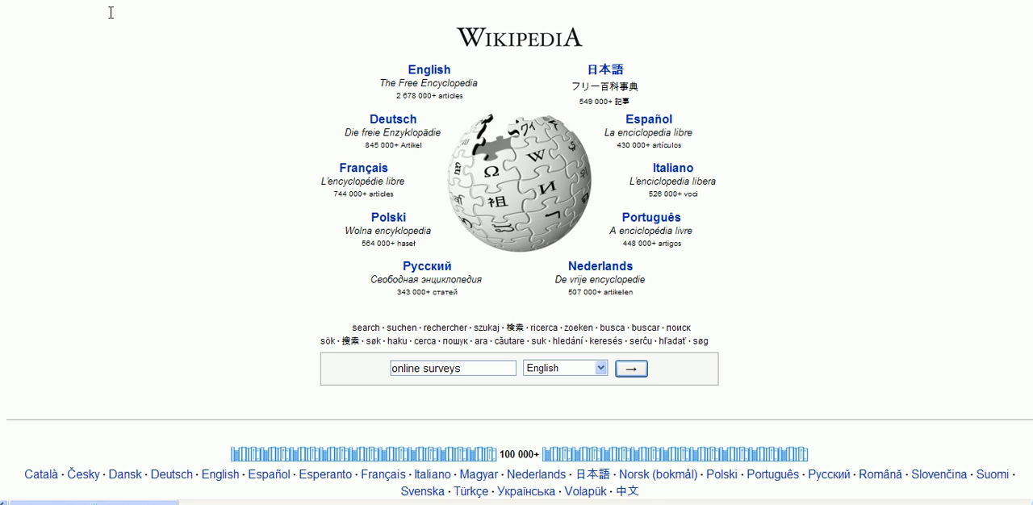
{"action": "left_click_drag", "start_coordinate": [462, 370], "coordinate": [346, 363]}
{"action": "type", "text": "surveys"}
{"action": "key", "text": "Return"}
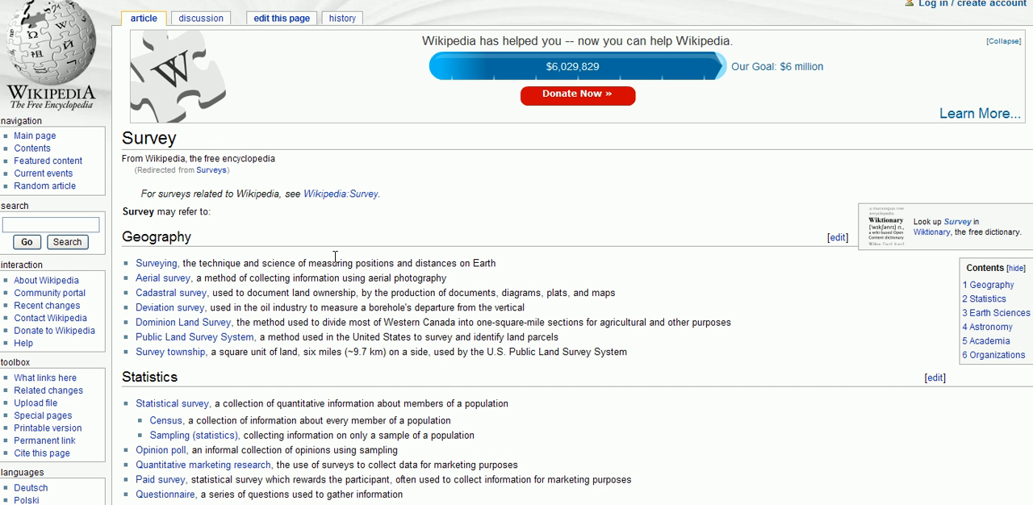
{"action": "left_click", "coordinate": [179, 406]}
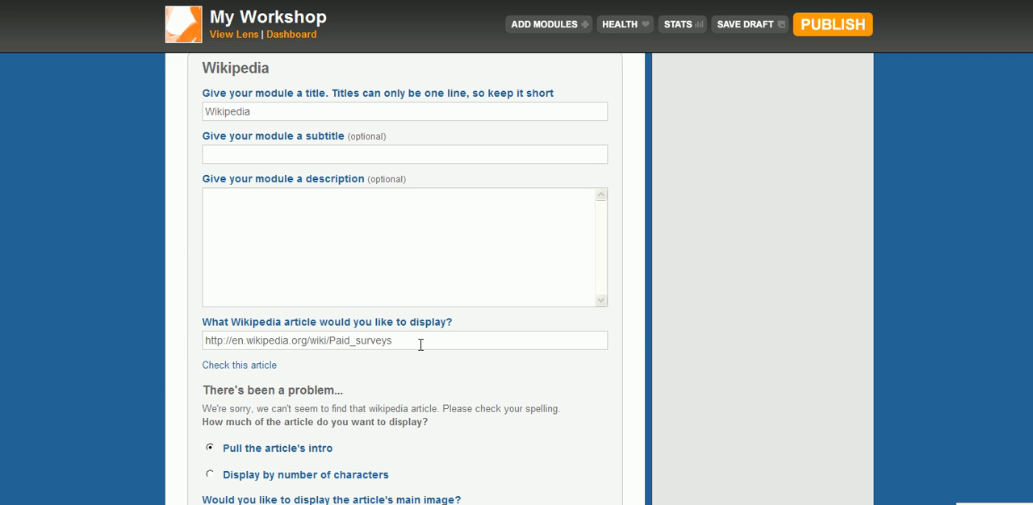
{"action": "left_click_drag", "start_coordinate": [420, 346], "coordinate": [158, 373]}
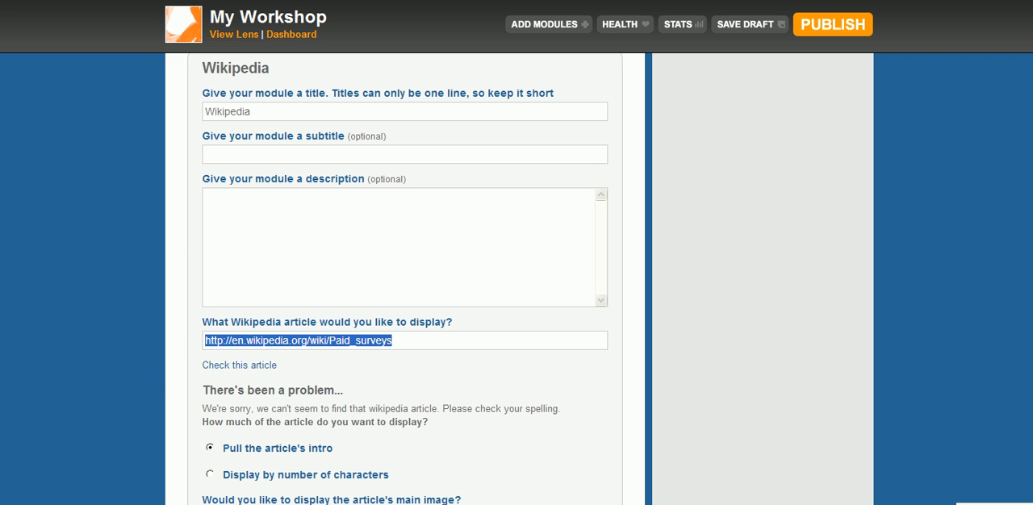
{"action": "type", "text": "http://en.wikipedia.org/wiki/Statistical_survey"}
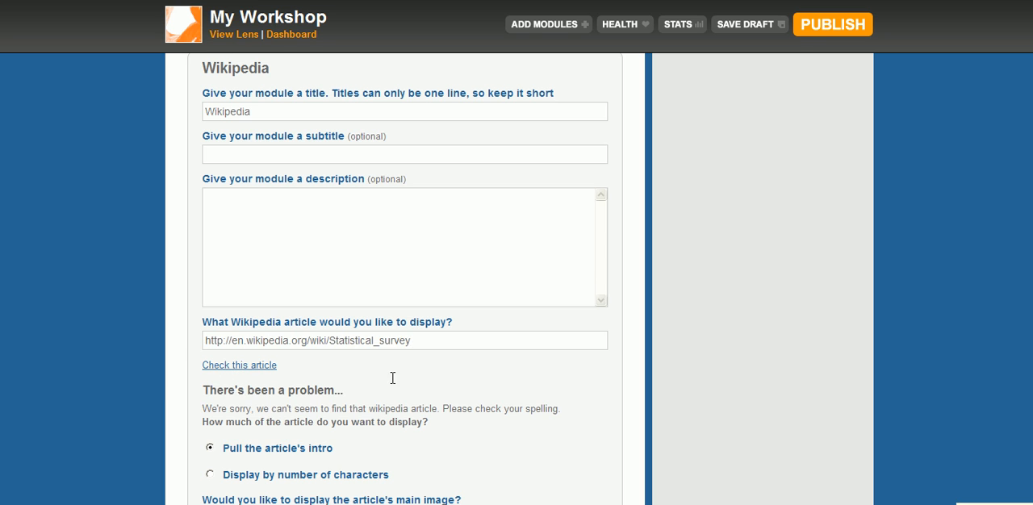
{"action": "left_click", "coordinate": [252, 368]}
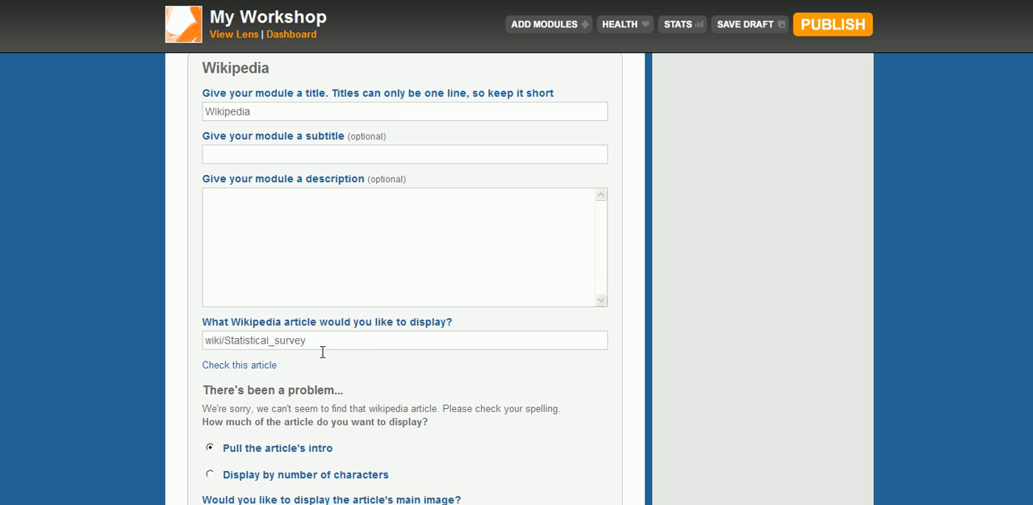
Replace the Wikipedia module's article entry with "statistical survey" and save the module
{"action": "left_click_drag", "start_coordinate": [320, 343], "coordinate": [170, 322]}
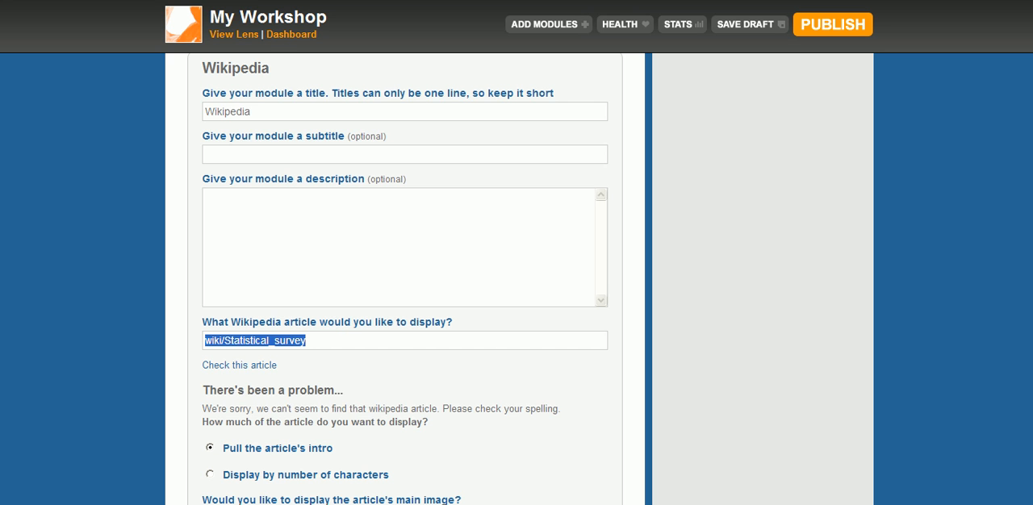
{"action": "scroll", "coordinate": [516, 282], "scroll_direction": "down", "scroll_amount": 3}
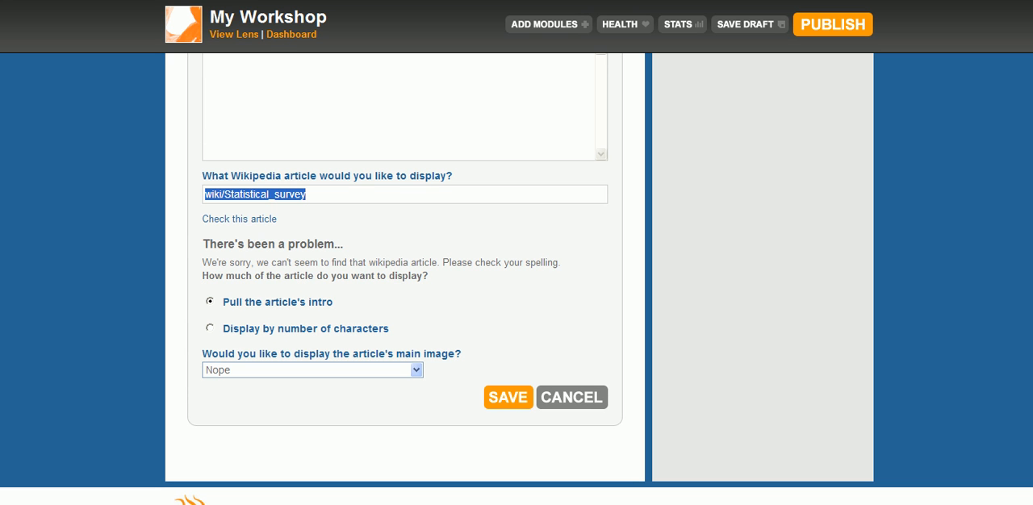
{"action": "left_click", "coordinate": [367, 196]}
{"action": "key", "text": "ctrl+a"}
{"action": "type", "text": "statistical survey"}
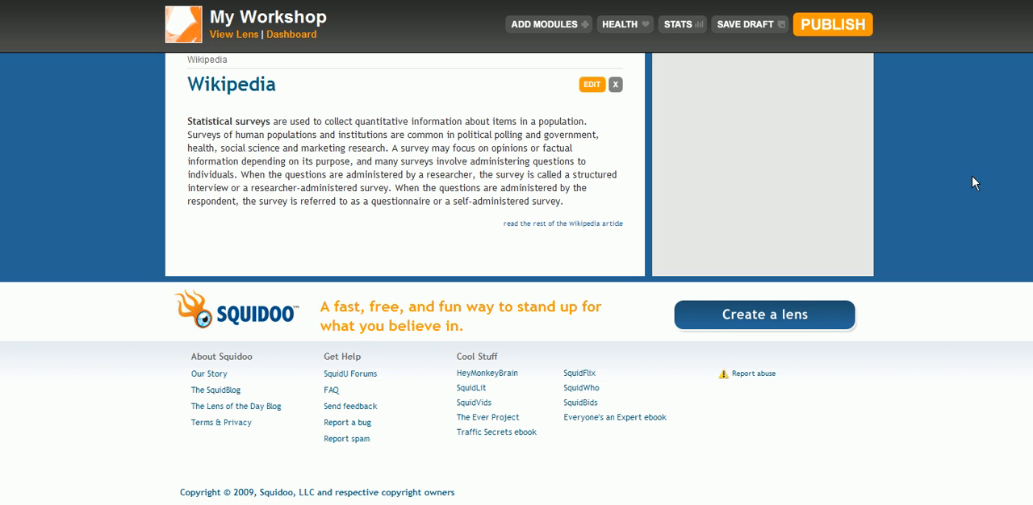
Publish the Paid Surveys for Cash lens from the workshop
{"action": "scroll", "coordinate": [516, 279], "scroll_direction": "up", "scroll_amount": 5}
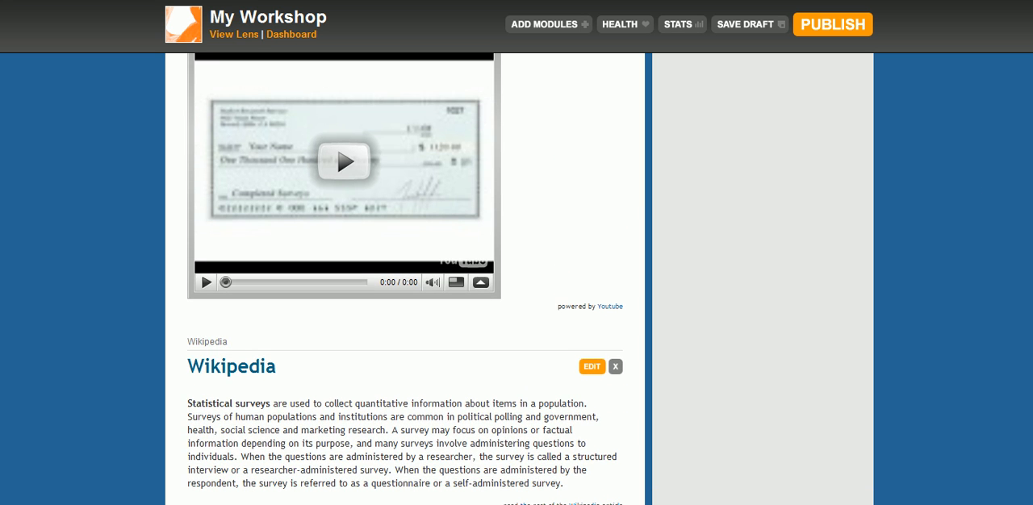
{"action": "left_click_drag", "start_coordinate": [1032, 440], "coordinate": [1023, 31]}
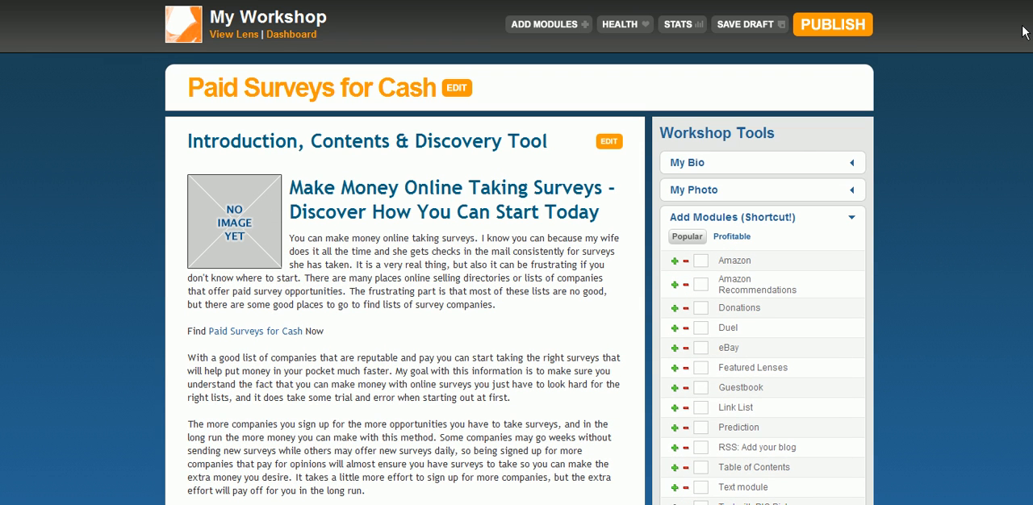
{"action": "left_click", "coordinate": [831, 29]}
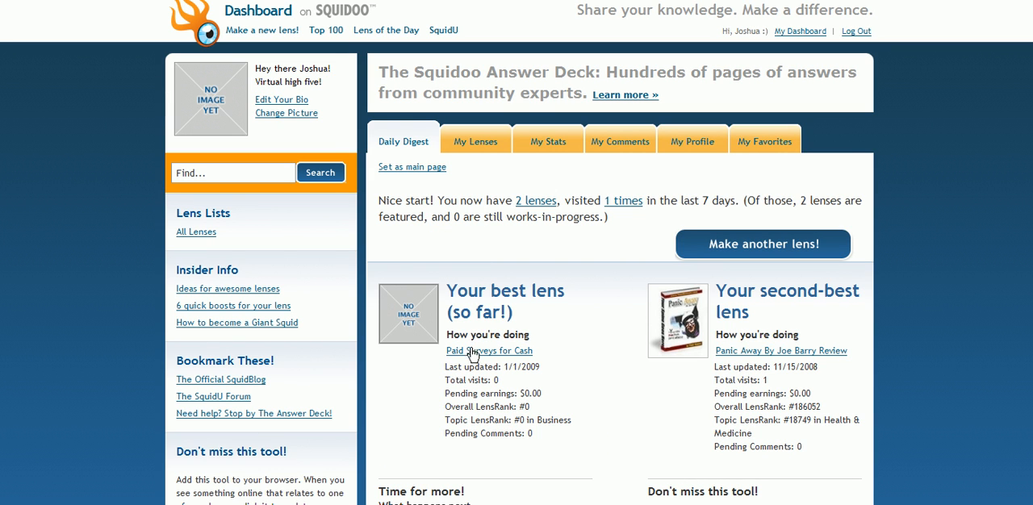
List all created lenses on the dashboard and open the published Paid Surveys for Cash lens
{"action": "left_click", "coordinate": [483, 150]}
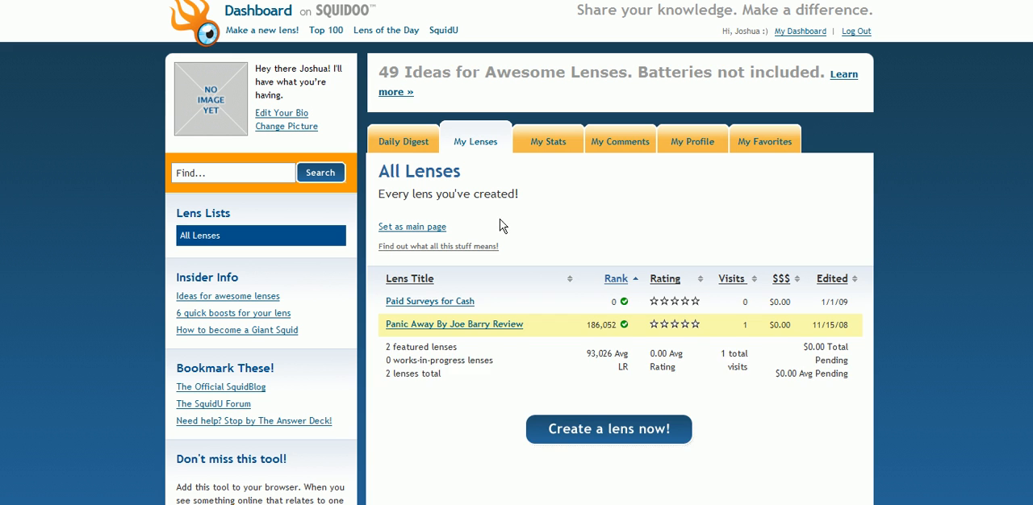
{"action": "mouse_move", "coordinate": [474, 307]}
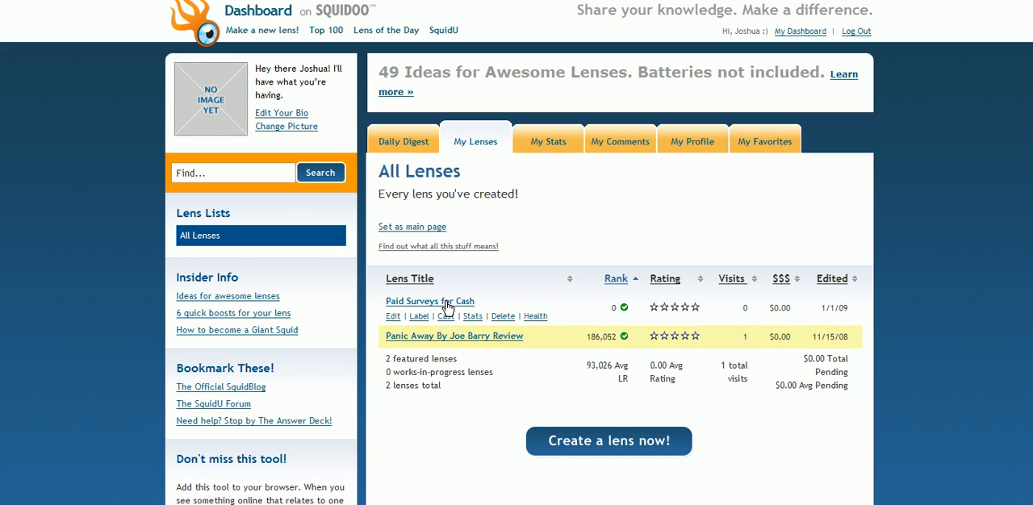
{"action": "left_click", "coordinate": [447, 303]}
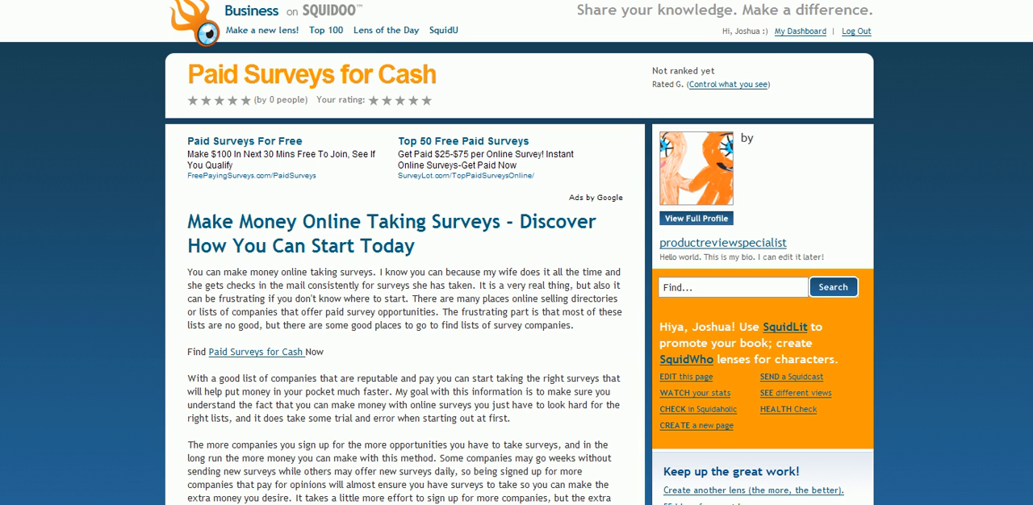
Review the published lens from the article and its links through the blog feed, video and Wikipedia modules
{"action": "scroll", "coordinate": [516, 253], "scroll_direction": "down", "scroll_amount": 4}
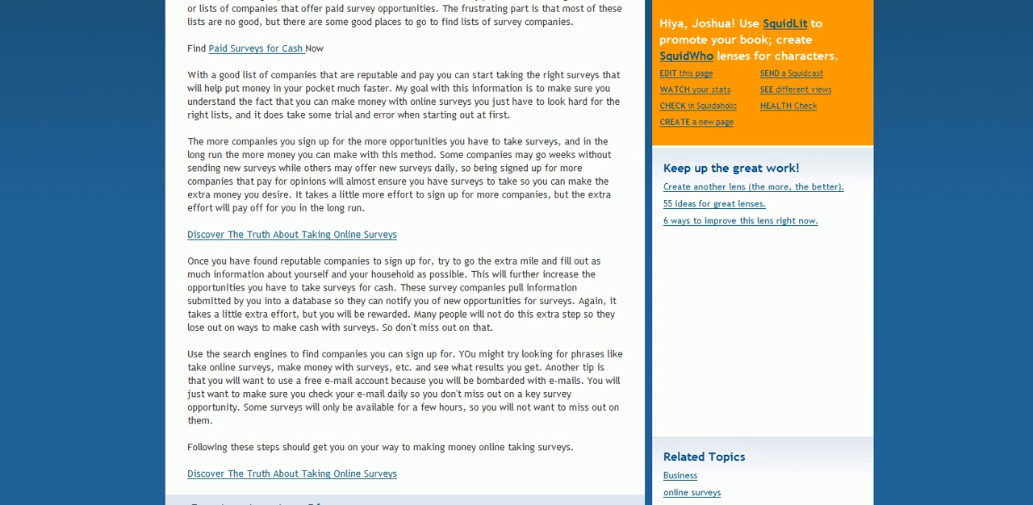
{"action": "scroll", "coordinate": [516, 253], "scroll_direction": "down", "scroll_amount": 5}
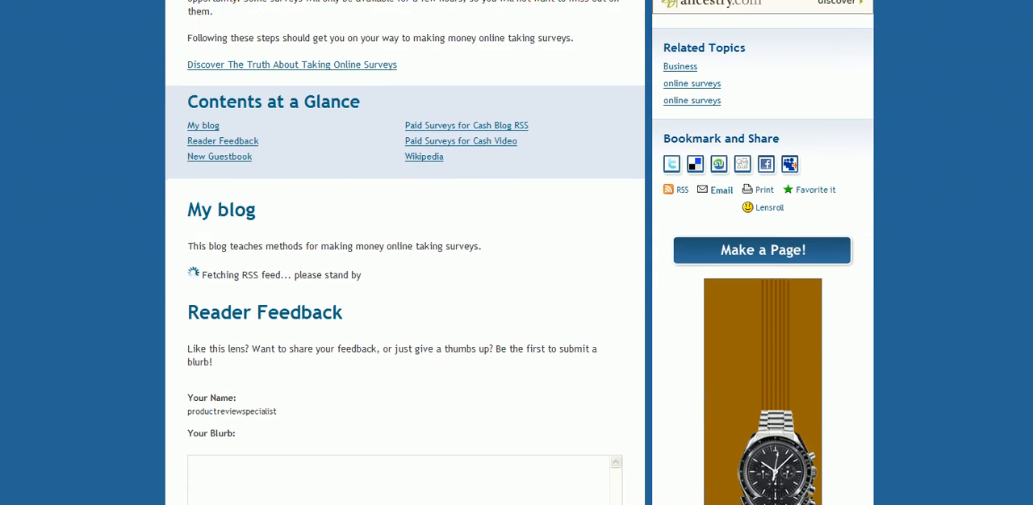
{"action": "scroll", "coordinate": [517, 252], "scroll_direction": "down", "scroll_amount": 2}
{"action": "scroll", "coordinate": [517, 253], "scroll_direction": "down", "scroll_amount": 7}
{"action": "scroll", "coordinate": [1031, 323], "scroll_direction": "down", "scroll_amount": 3}
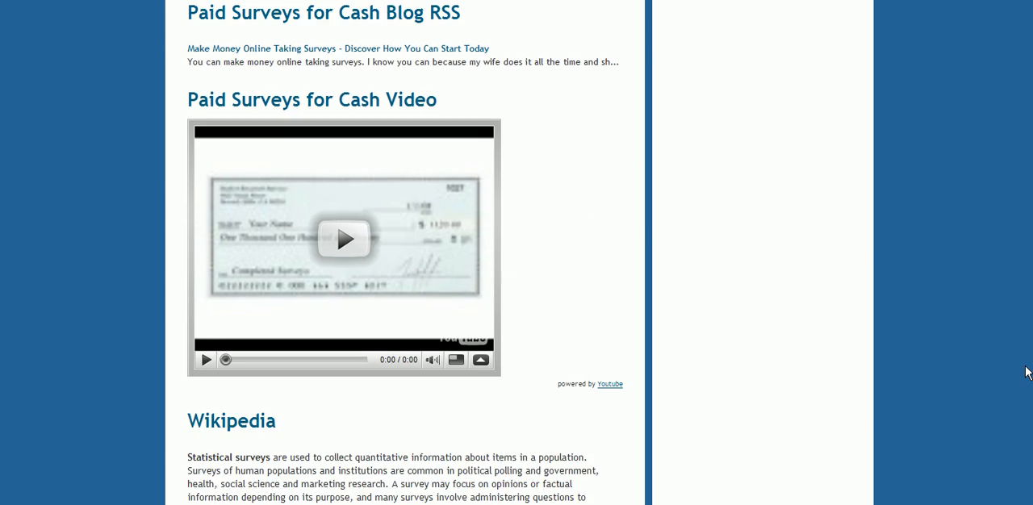
{"action": "scroll", "coordinate": [1027, 372], "scroll_direction": "down", "scroll_amount": 4}
{"action": "left_click_drag", "start_coordinate": [1013, 430], "coordinate": [975, 60]}
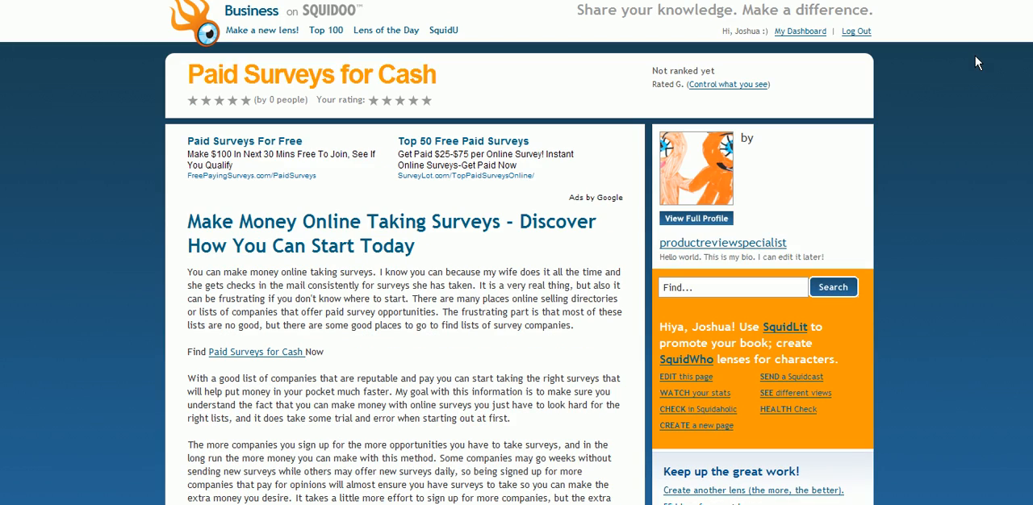
View the Paid Surveys For Cash website in its separate window, close it, and return to the beginning of the published lens
{"action": "scroll", "coordinate": [969, 81], "scroll_direction": "down", "scroll_amount": 1}
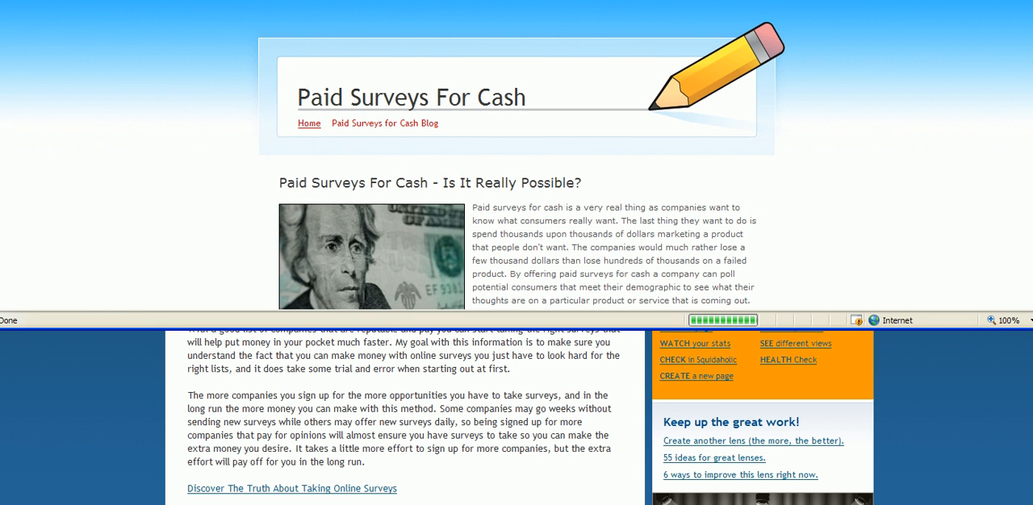
{"action": "key", "text": "alt+F4"}
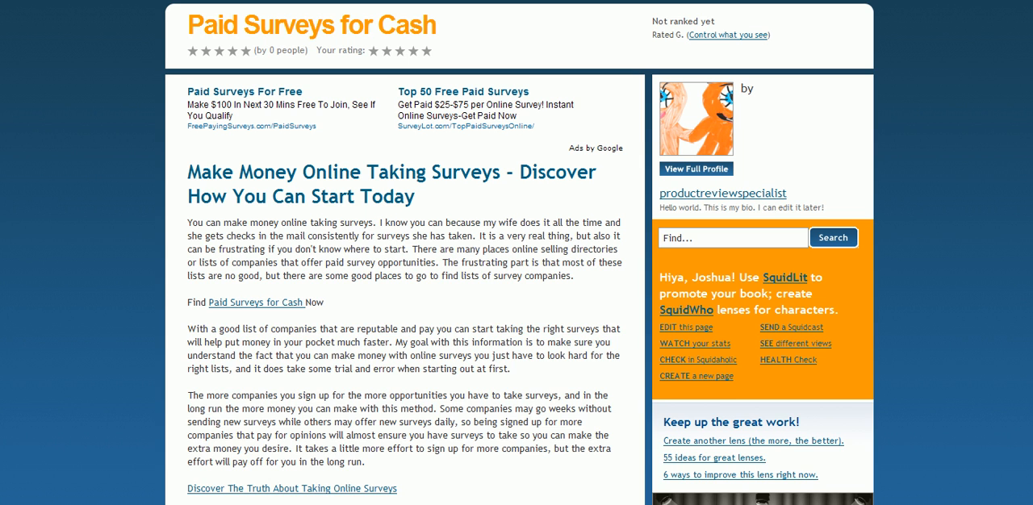
{"action": "scroll", "coordinate": [516, 253], "scroll_direction": "up", "scroll_amount": 1}
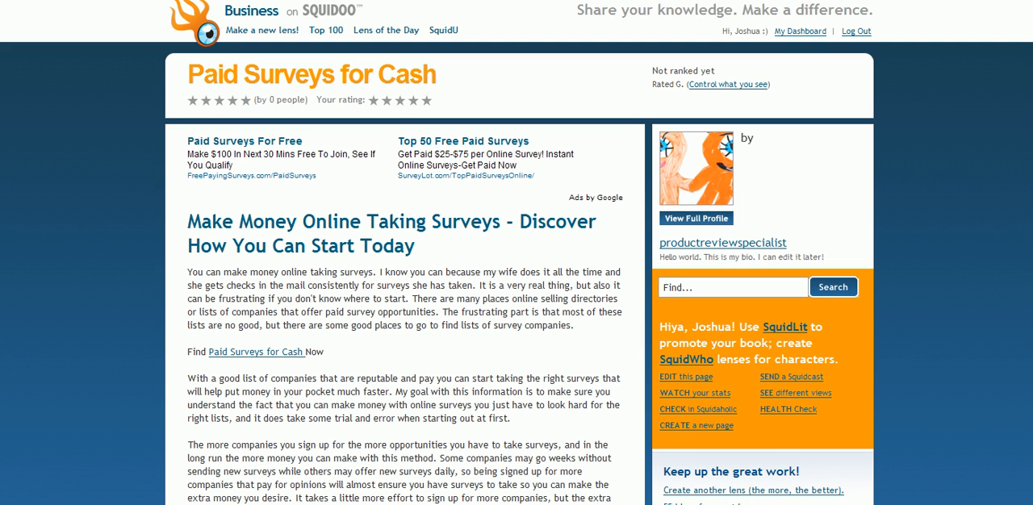